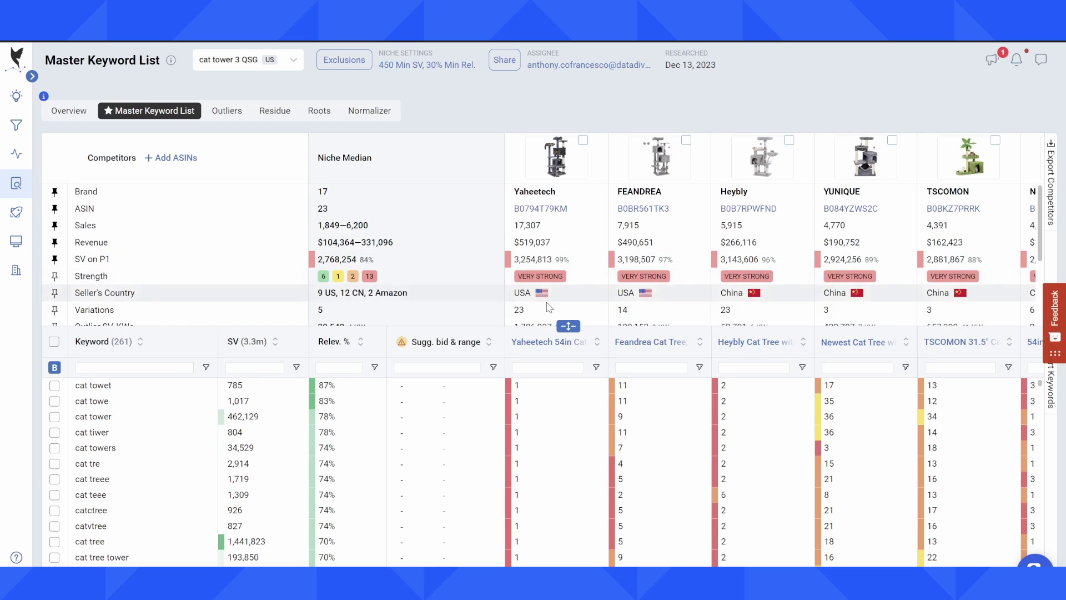
# - Sort the 261 cat tree keywords by search volume, highest first, and resize the competitor panel
pyautogui.click(276, 343)
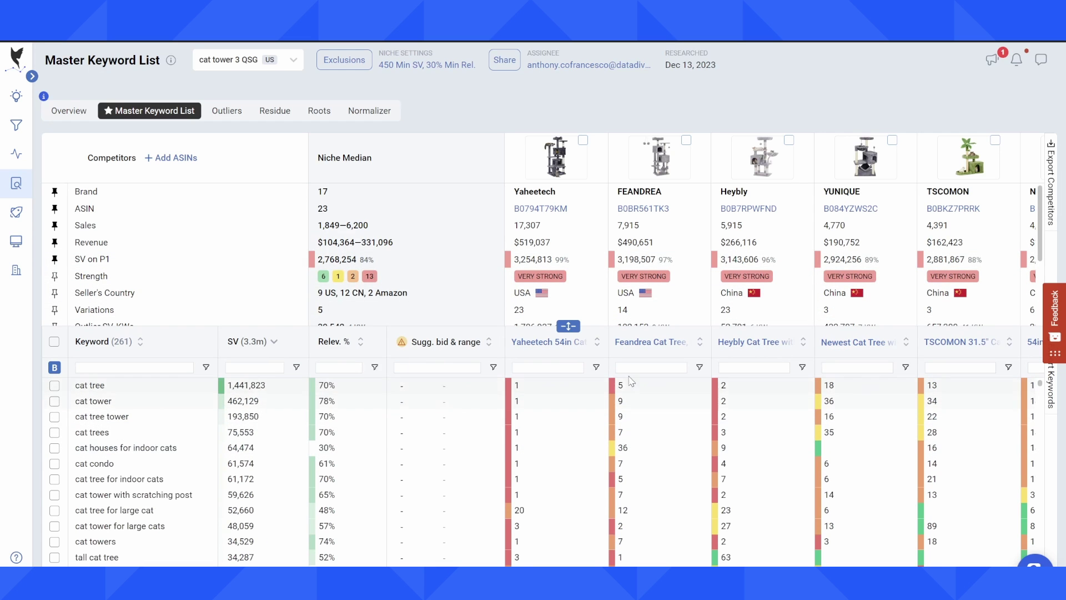
pyautogui.moveTo(572, 325)
pyautogui.mouseDown()
pyautogui.moveTo(572, 258)
pyautogui.moveTo(569, 335)
pyautogui.mouseUp()
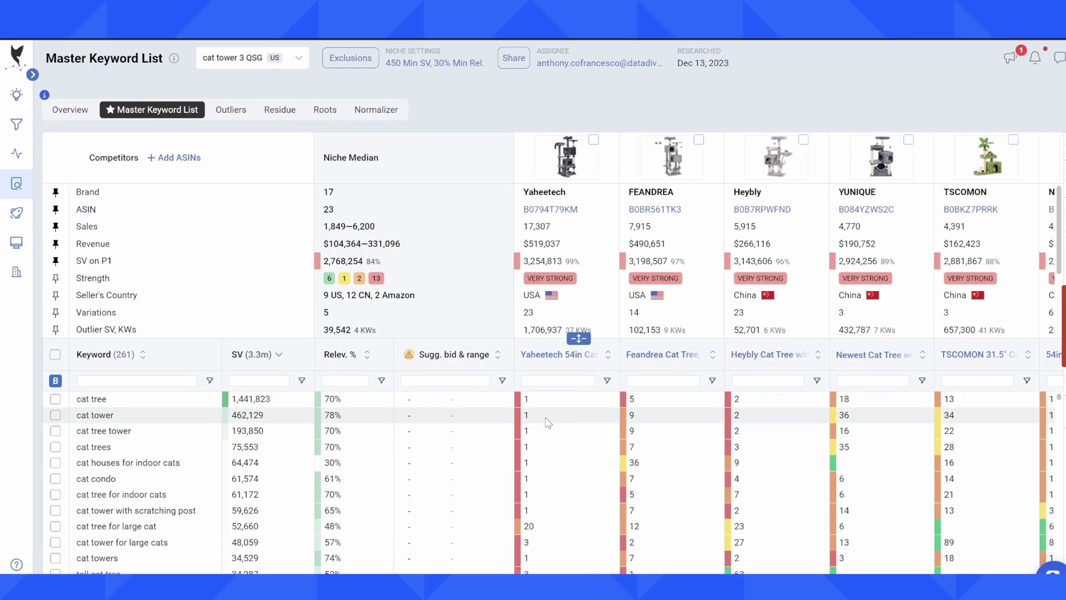
pyautogui.scroll(-5, 793, 483)
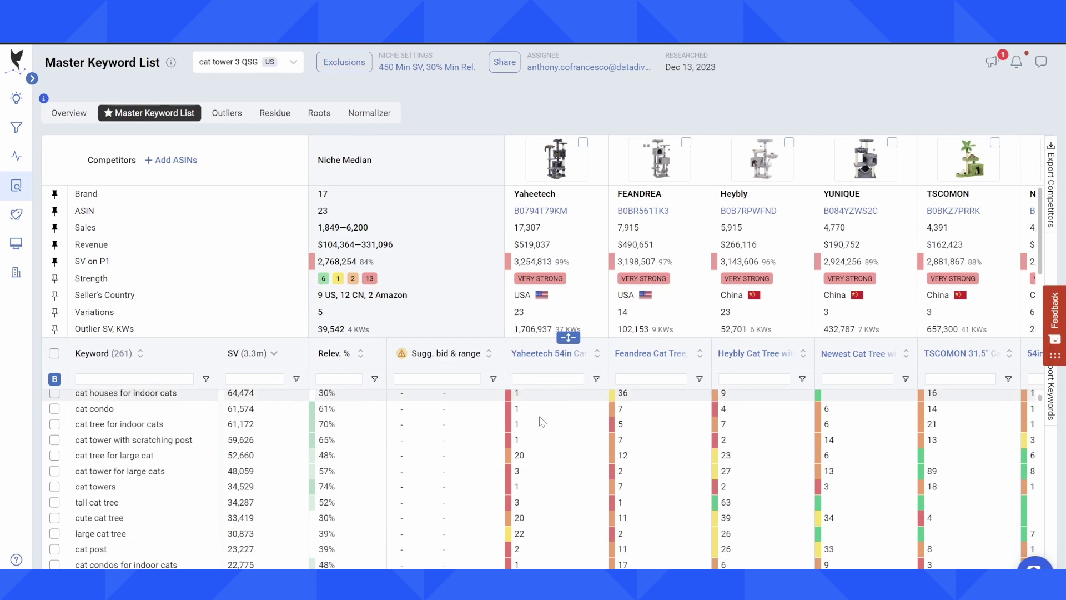
pyautogui.scroll(-3, 544, 424)
pyautogui.scroll(10, 543, 414)
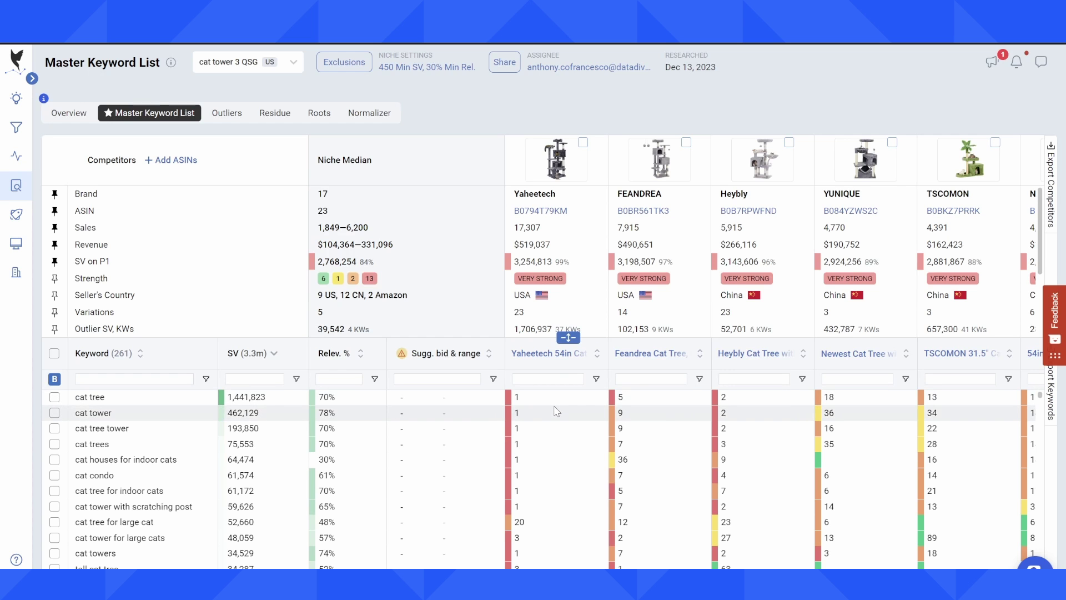
pyautogui.scroll(-15, 557, 411)
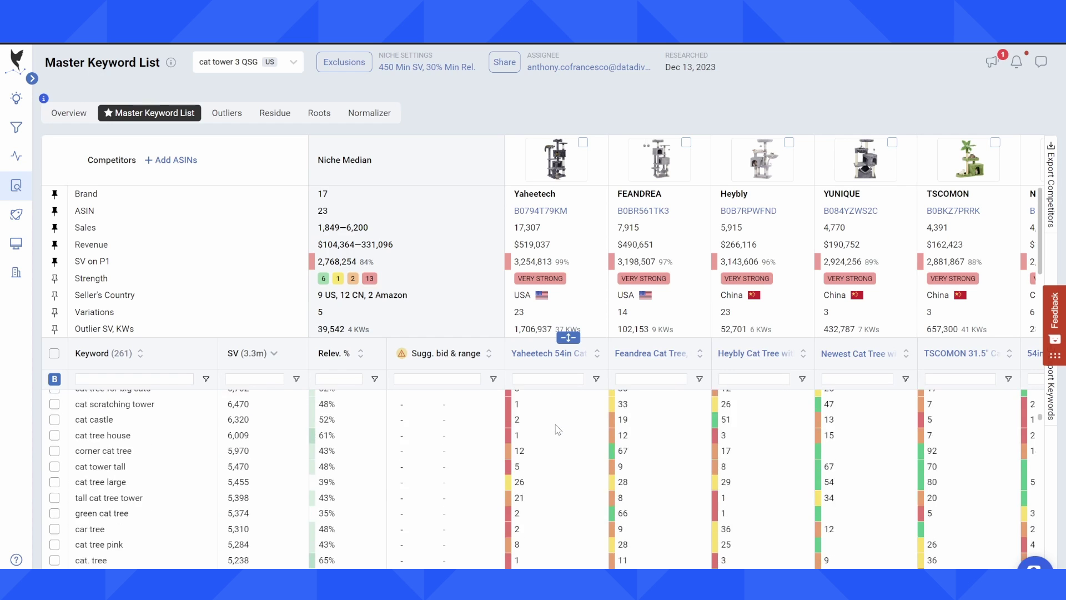
pyautogui.scroll(-1, 558, 430)
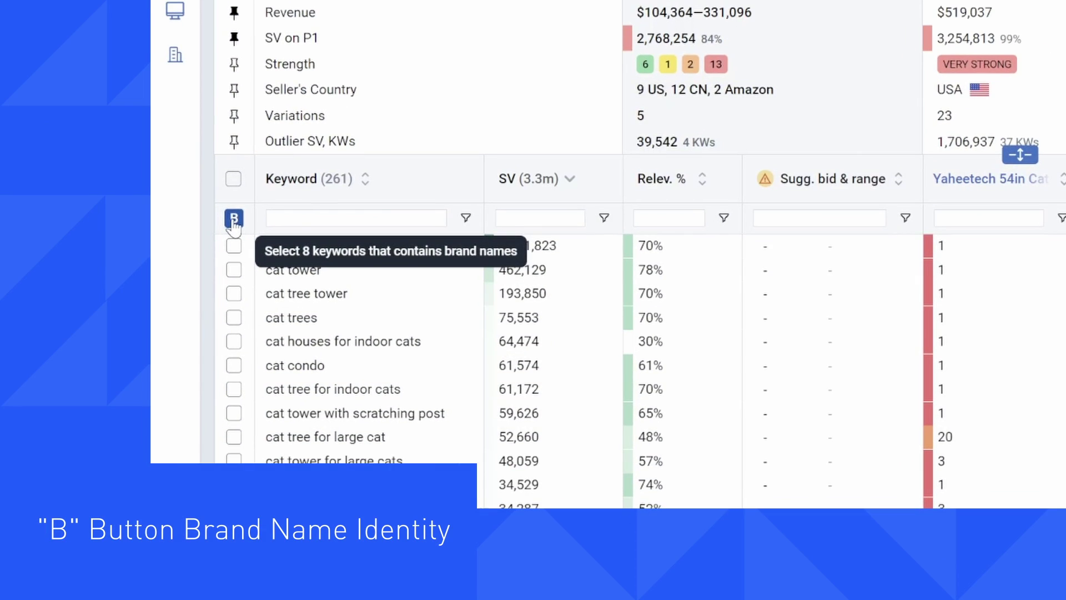
# - Select the eight brand-name keywords, such as 'yaheetech cat tree', and exclude all eight
pyautogui.click(234, 219)
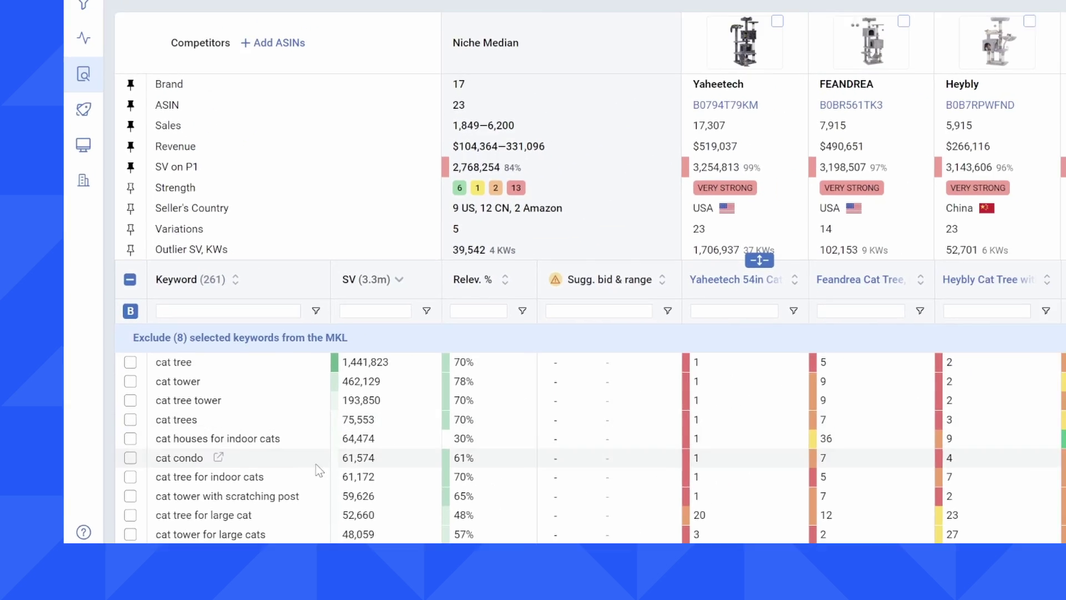
pyautogui.scroll(-10, 198, 482)
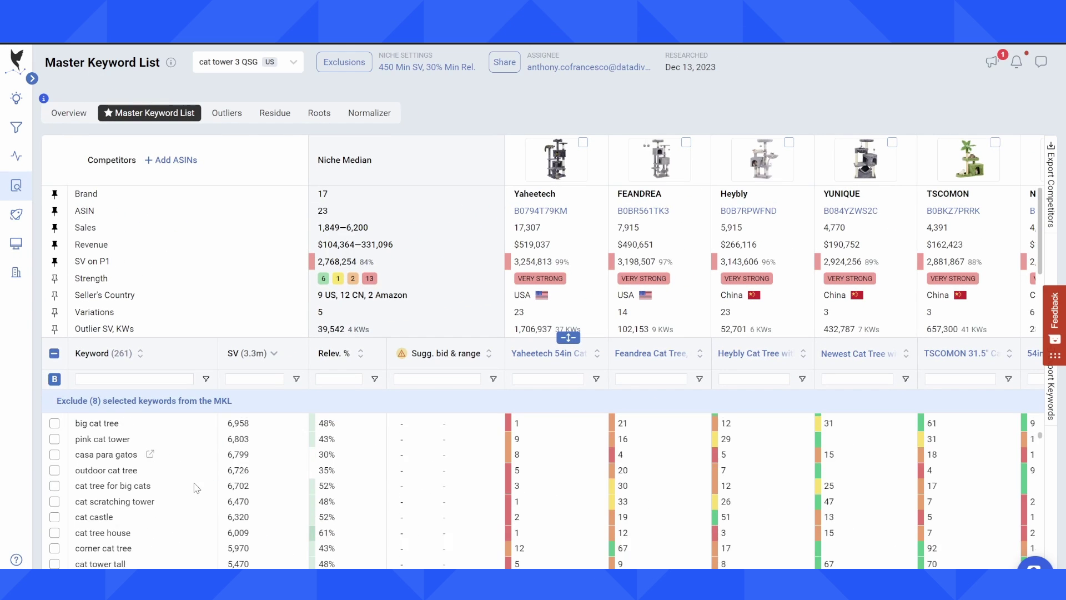
pyautogui.scroll(-10, 198, 482)
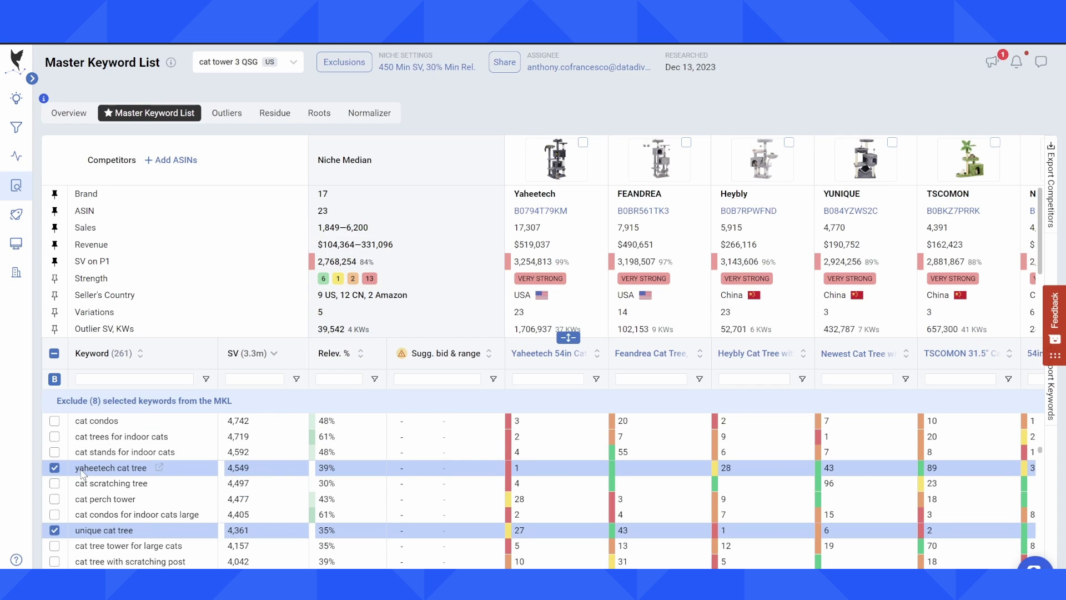
pyautogui.click(151, 404)
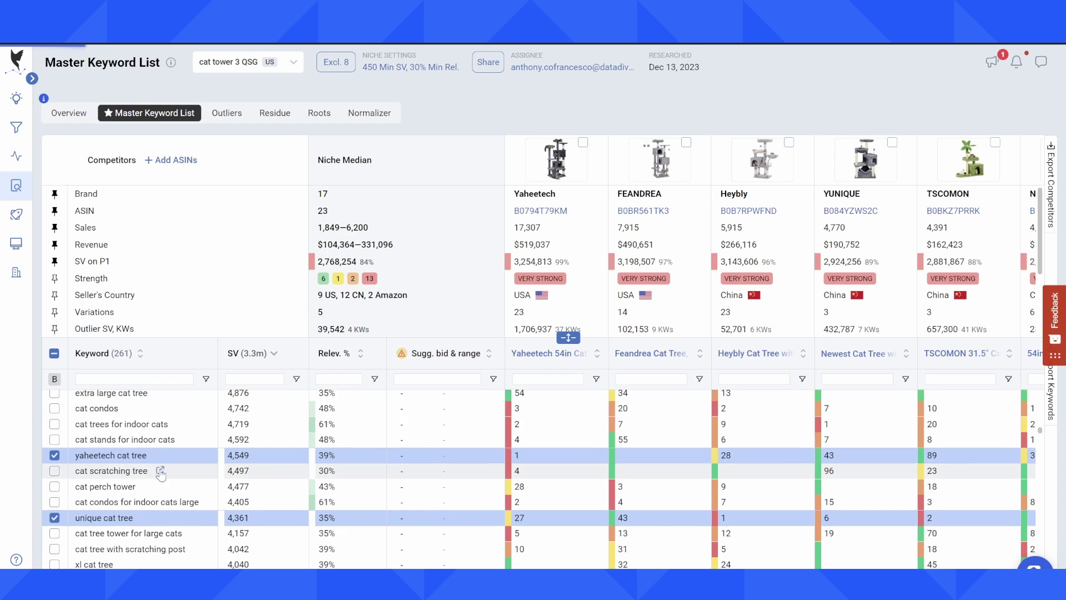
pyautogui.scroll(10, 160, 471)
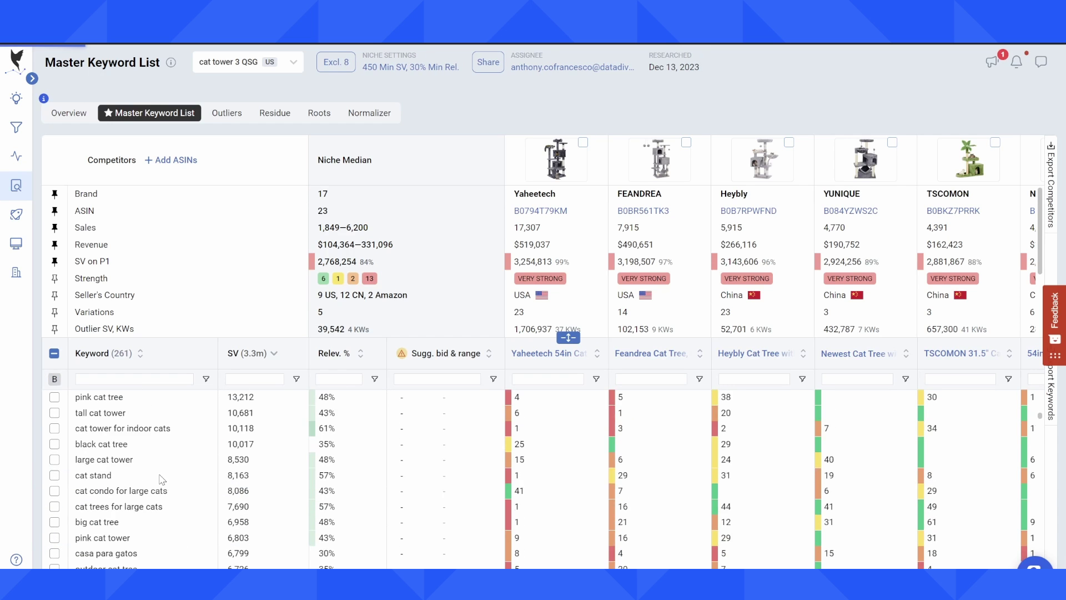
# - Filter the Keyword column by 'scr' to list the 13 scratching keywords, leaving none selected
pyautogui.click(130, 379)
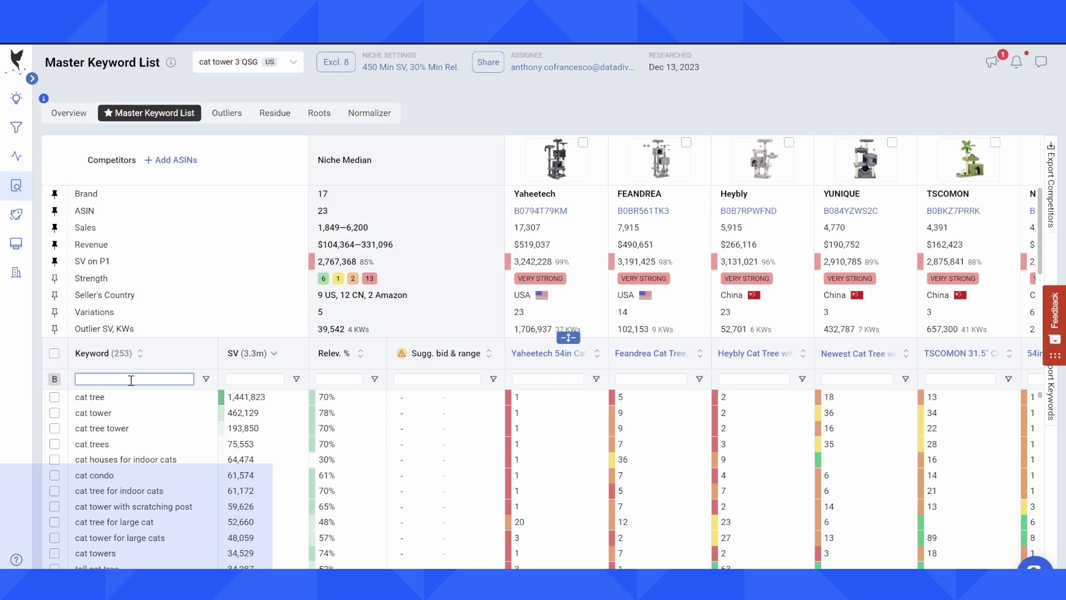
pyautogui.write('scr')
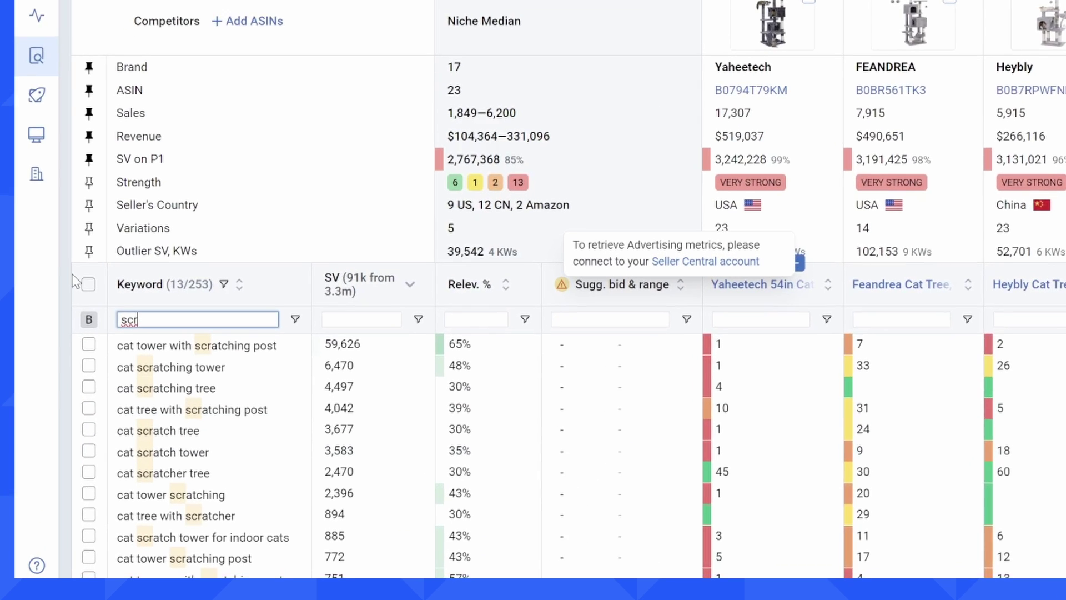
pyautogui.click(91, 286)
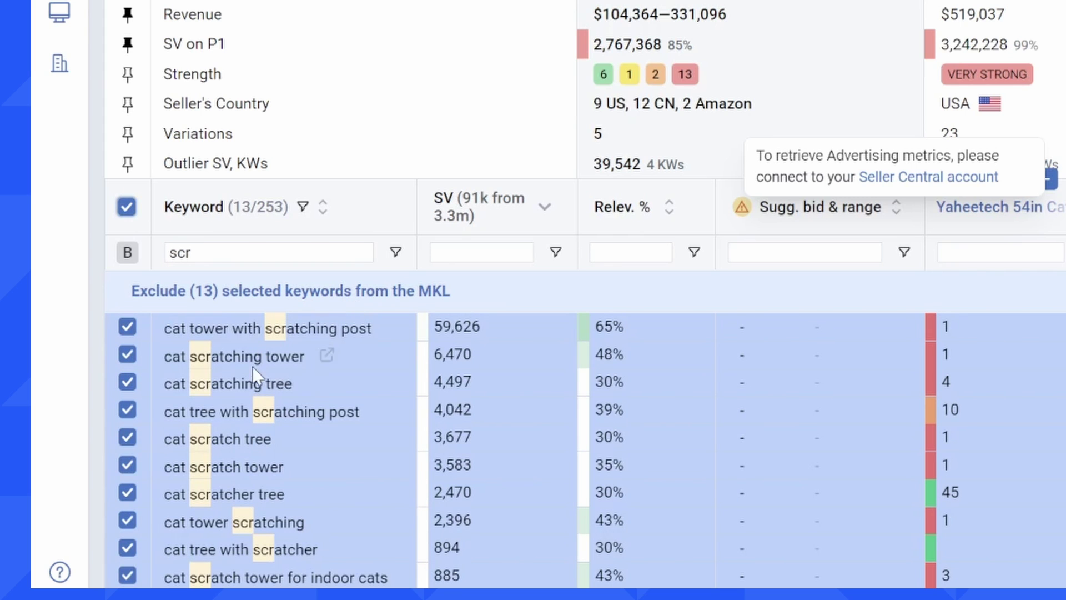
pyautogui.click(129, 207)
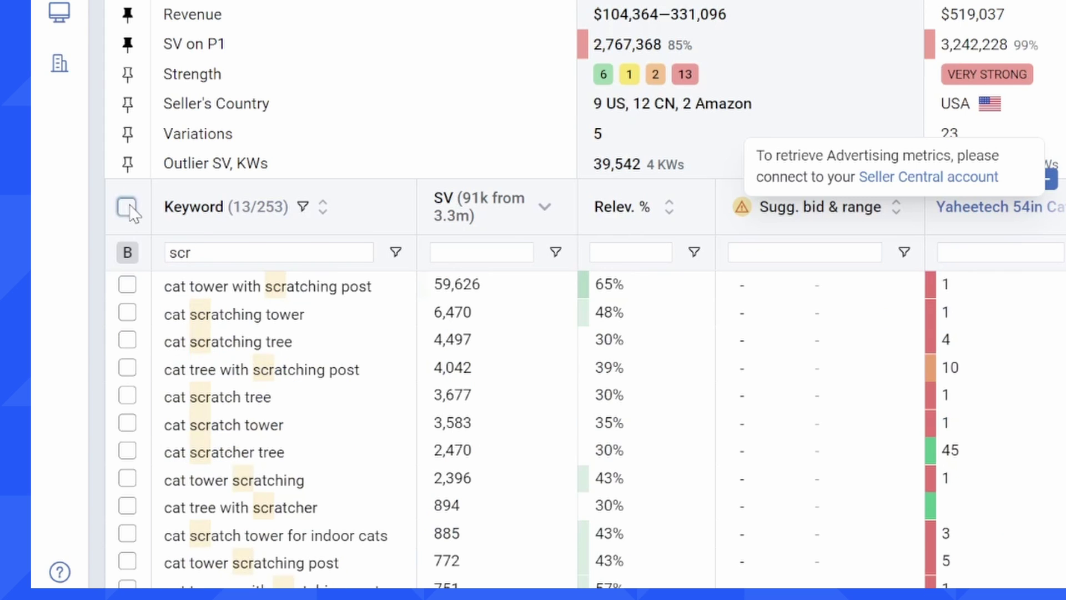
pyautogui.doubleClick(288, 251)
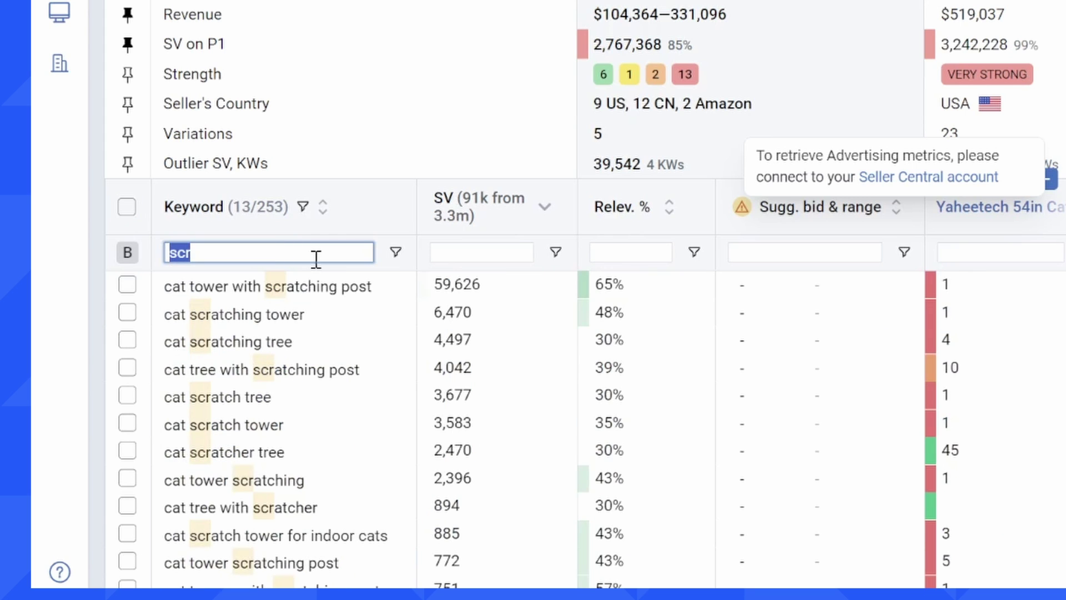
# - Clear the 'scr' filter and check the exclusion options for 'cat tree tower' without applying any
pyautogui.press('BackSpace')
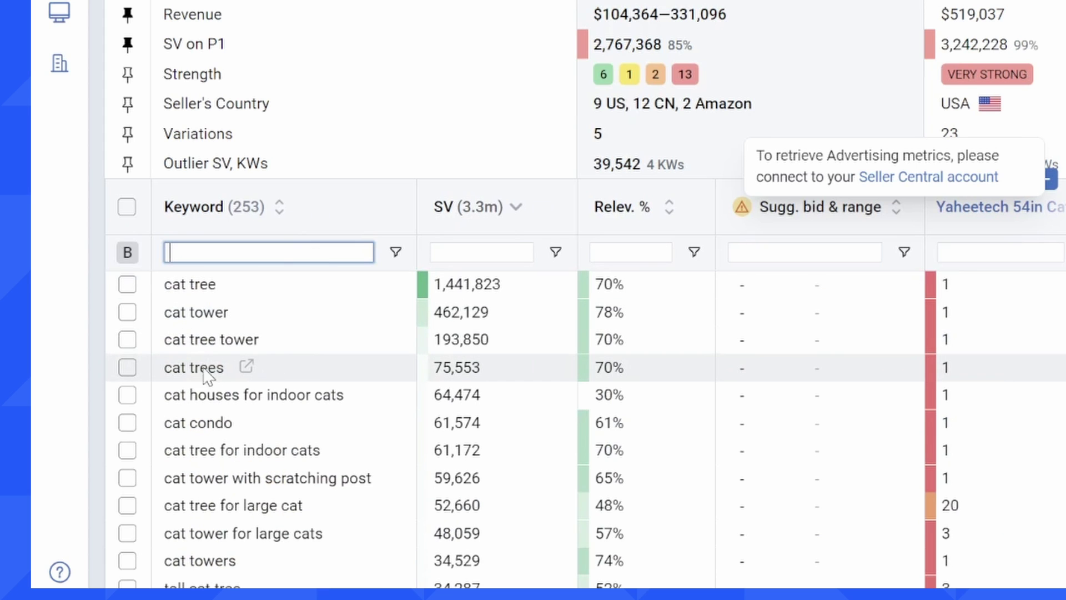
pyautogui.rightClick(223, 348)
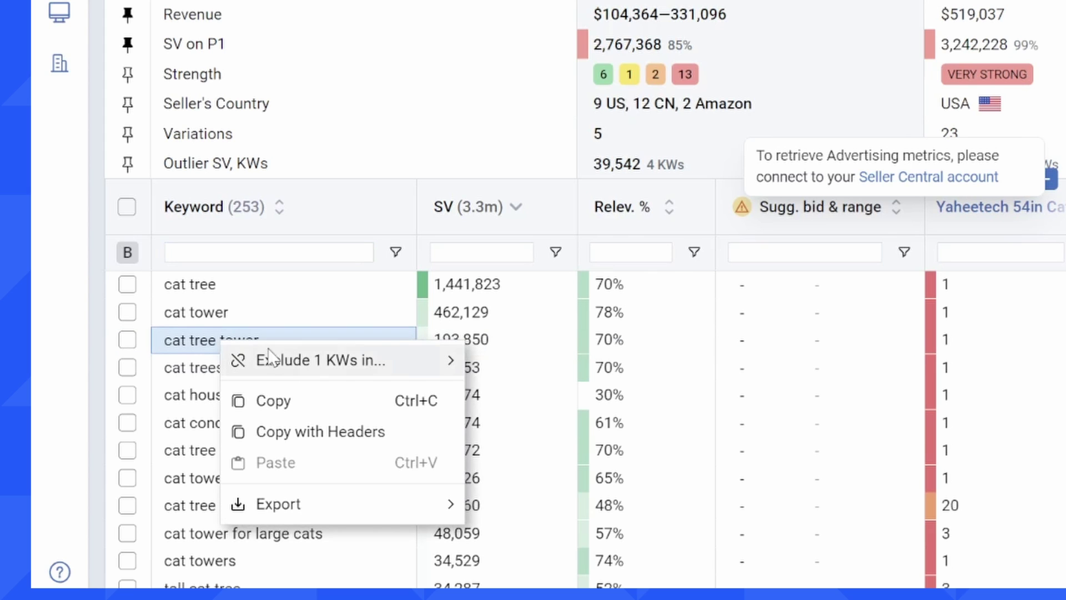
pyautogui.moveTo(286, 365)
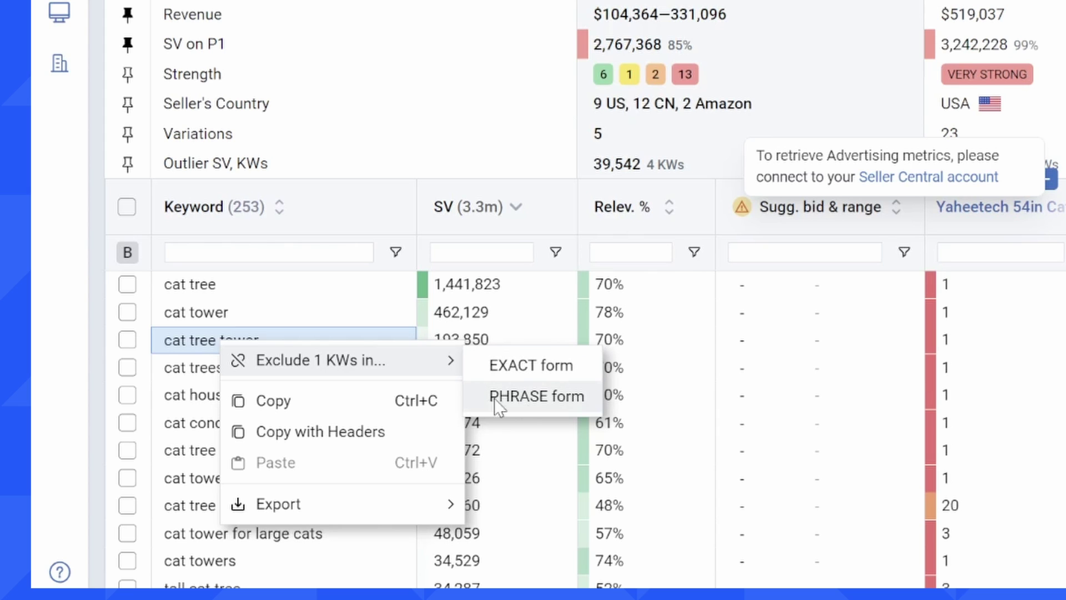
pyautogui.click(102, 341)
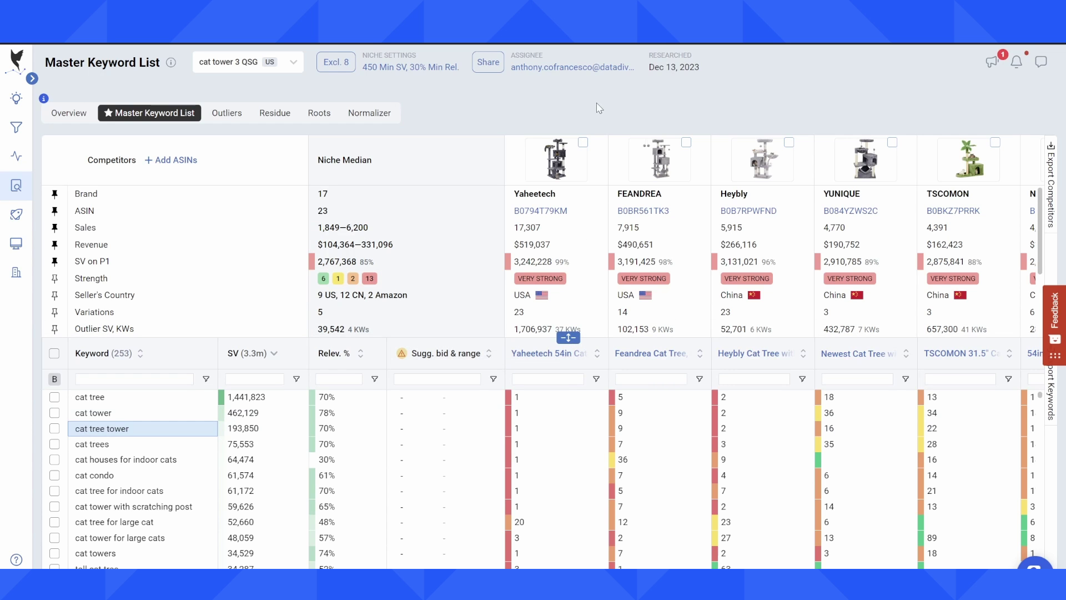
pyautogui.moveTo(568, 336)
pyautogui.mouseDown()
pyautogui.moveTo(567, 405)
pyautogui.moveTo(561, 321)
pyautogui.mouseUp()
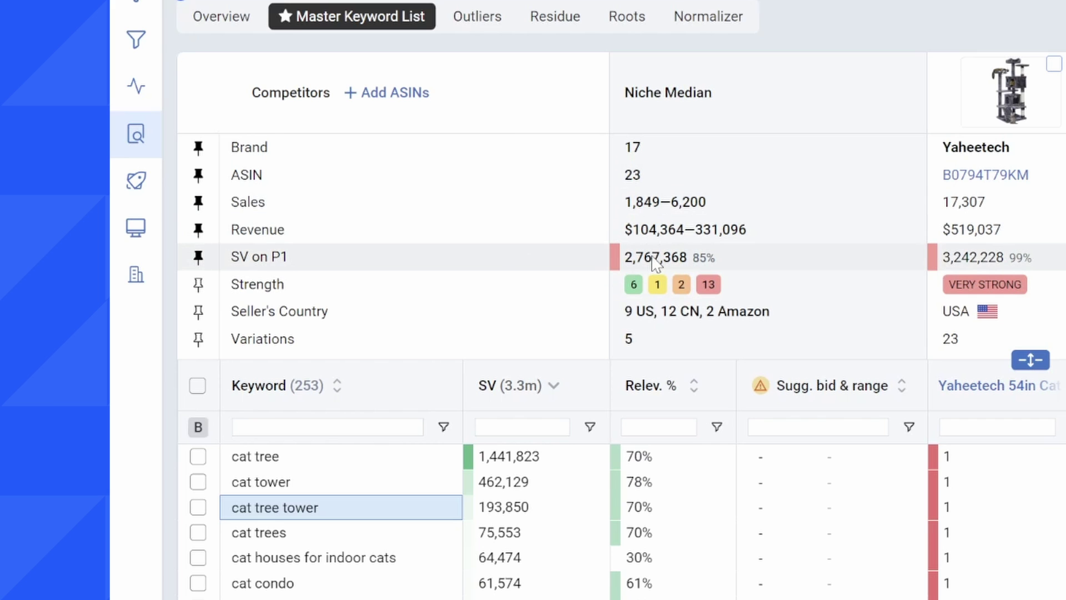
pyautogui.scroll(-2, 330, 292)
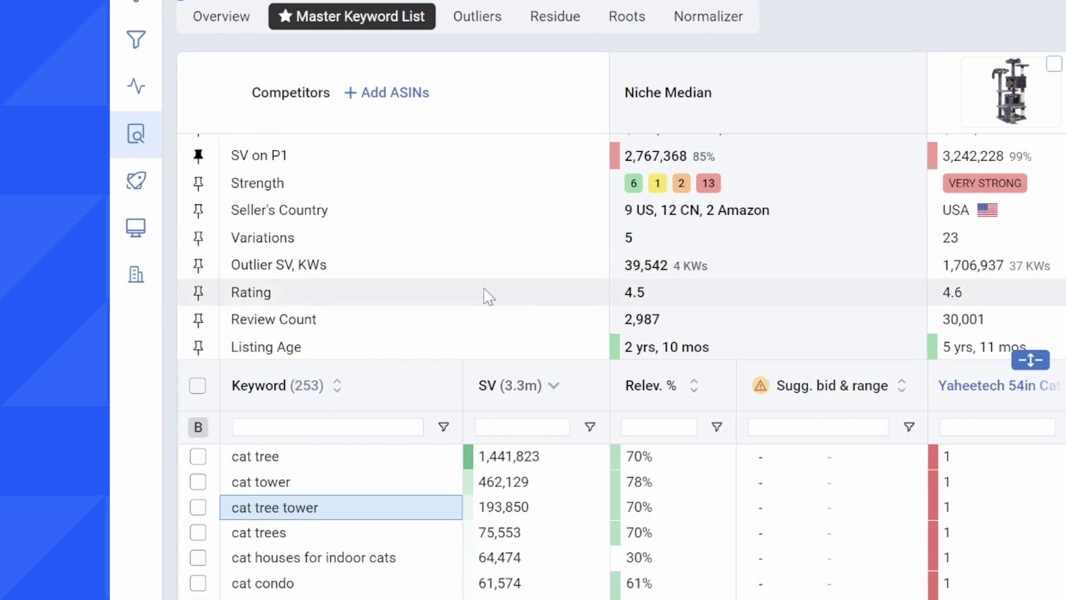
pyautogui.scroll(2, 488, 295)
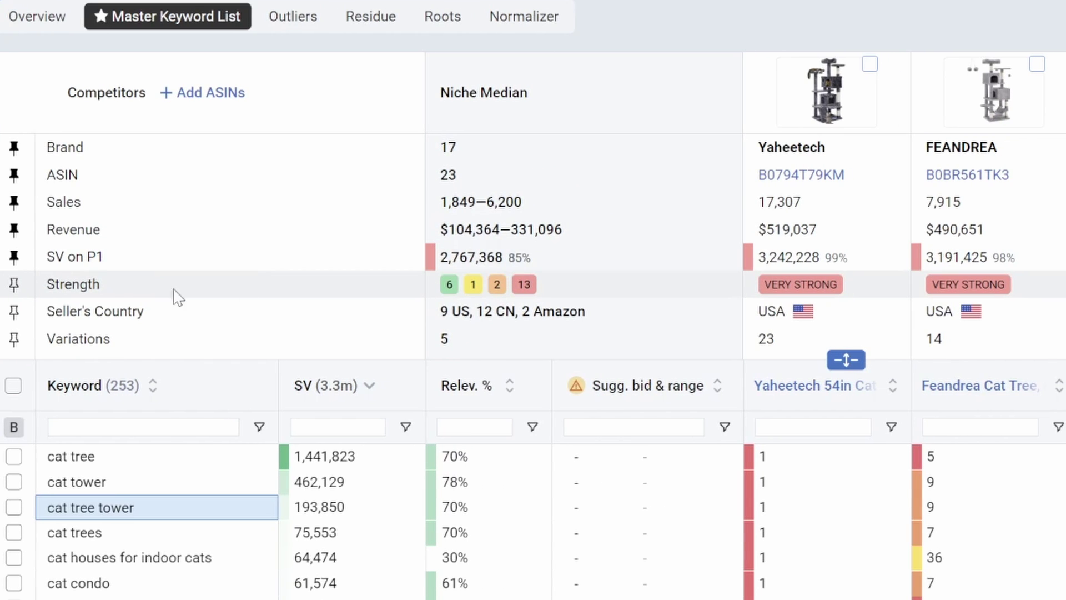
pyautogui.moveTo(450, 289)
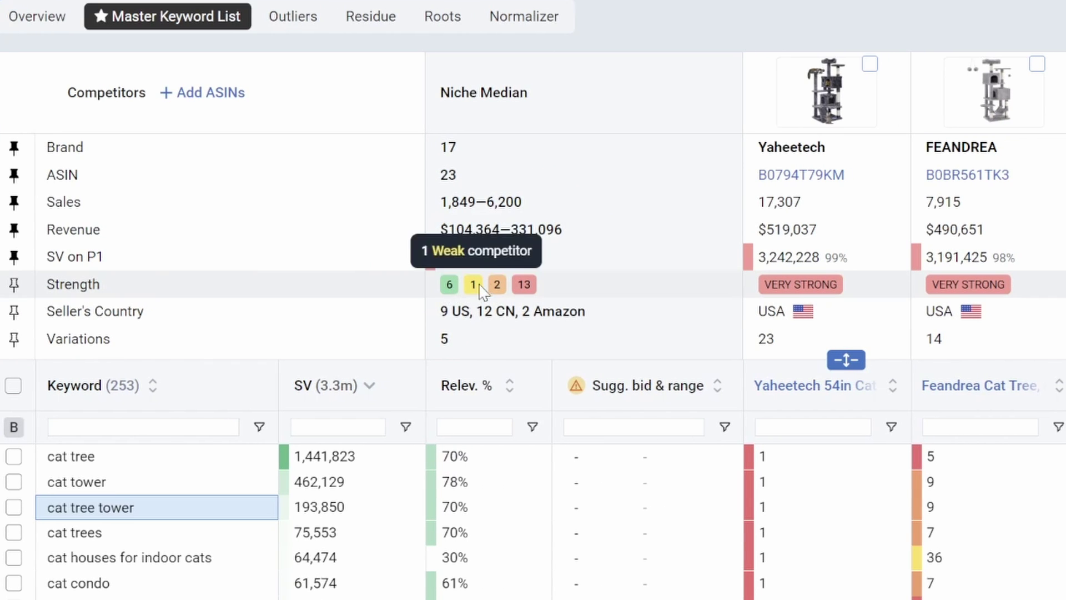
pyautogui.moveTo(518, 287)
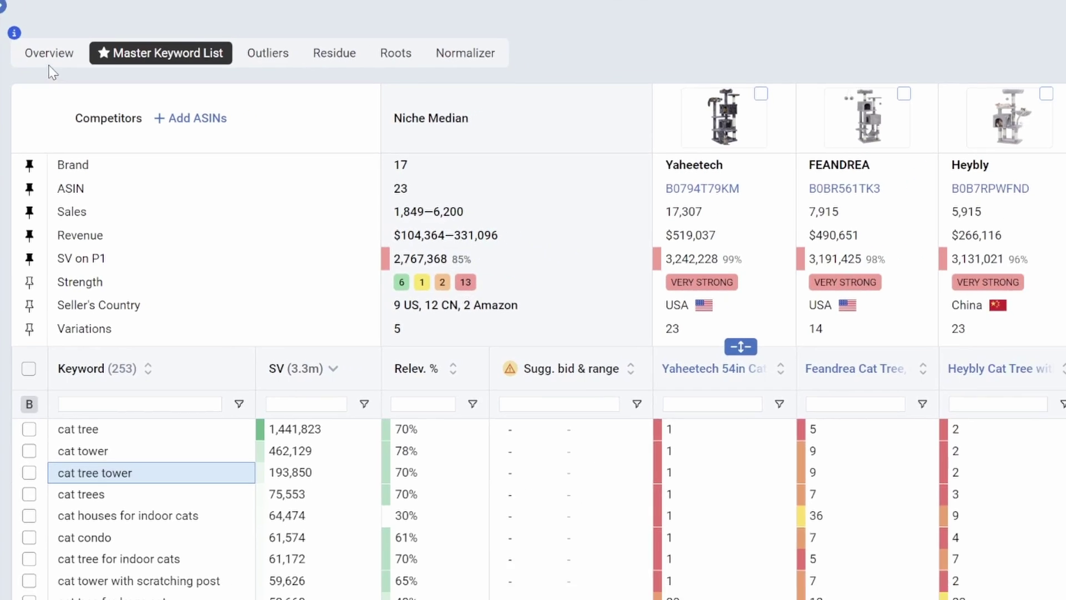
# - Show the Overview dashboard with $3,245,815 revenue, 203 launch keywords and 65% SV strength
pyautogui.click(49, 53)
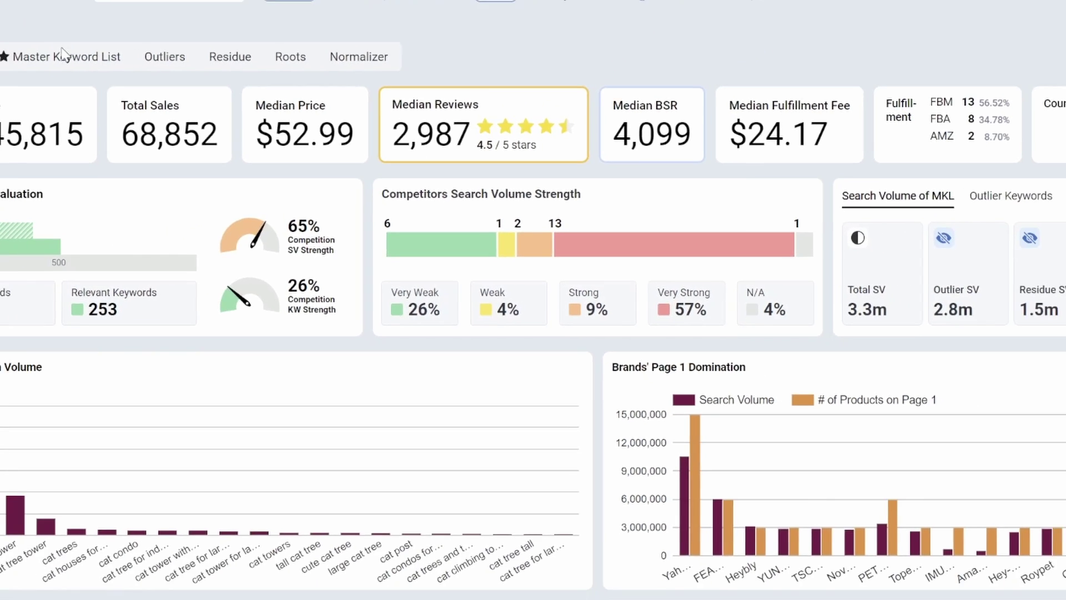
# - Switch back to the Master Keyword List with its competitor comparison and keyword table
pyautogui.click(76, 54)
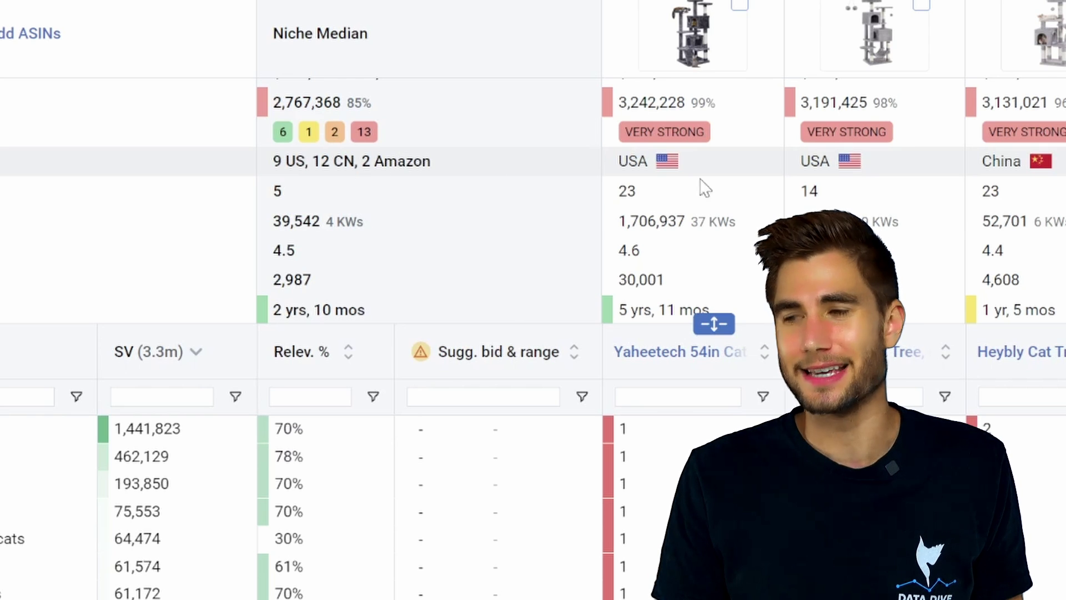
# - Trim the competitor panel to its Brand, ASIN, Sales and Revenue rows
pyautogui.hscroll(10, 715, 324)
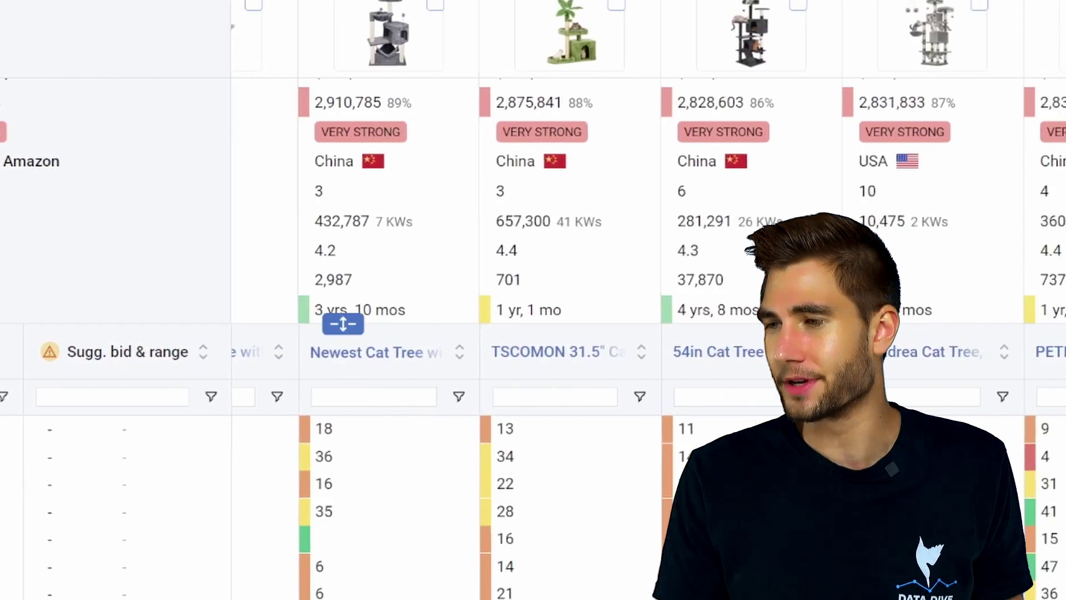
pyautogui.hscroll(6, 661, 405)
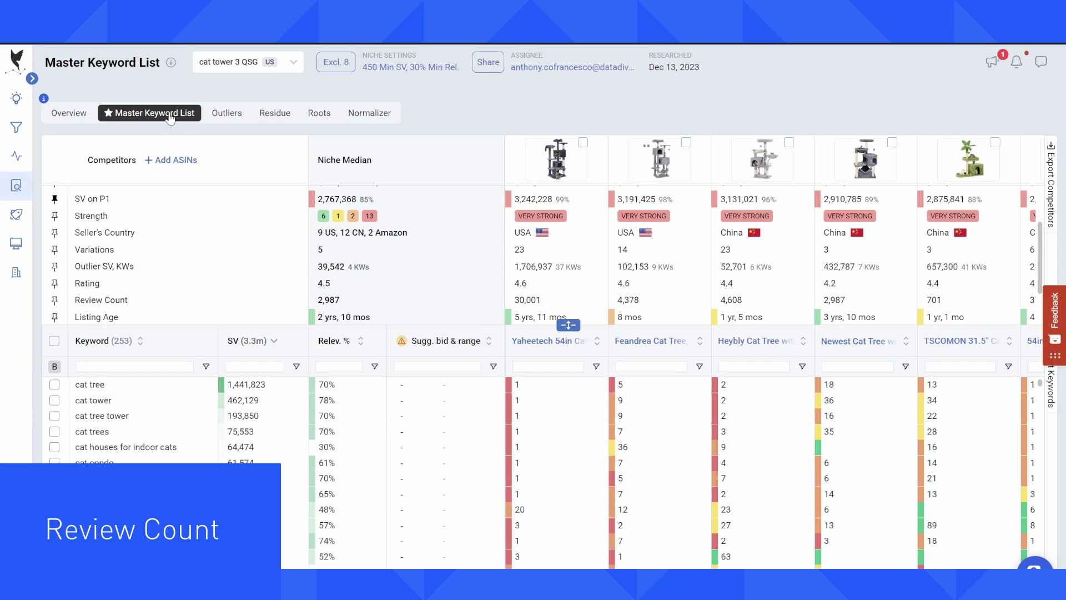
pyautogui.scroll(-1, 403, 264)
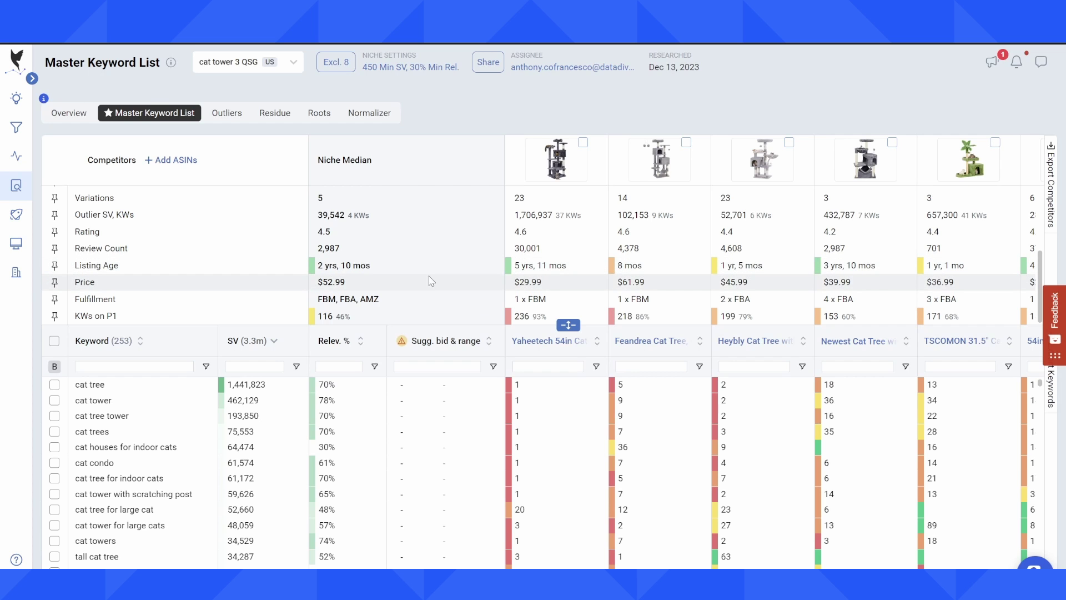
pyautogui.scroll(2, 431, 281)
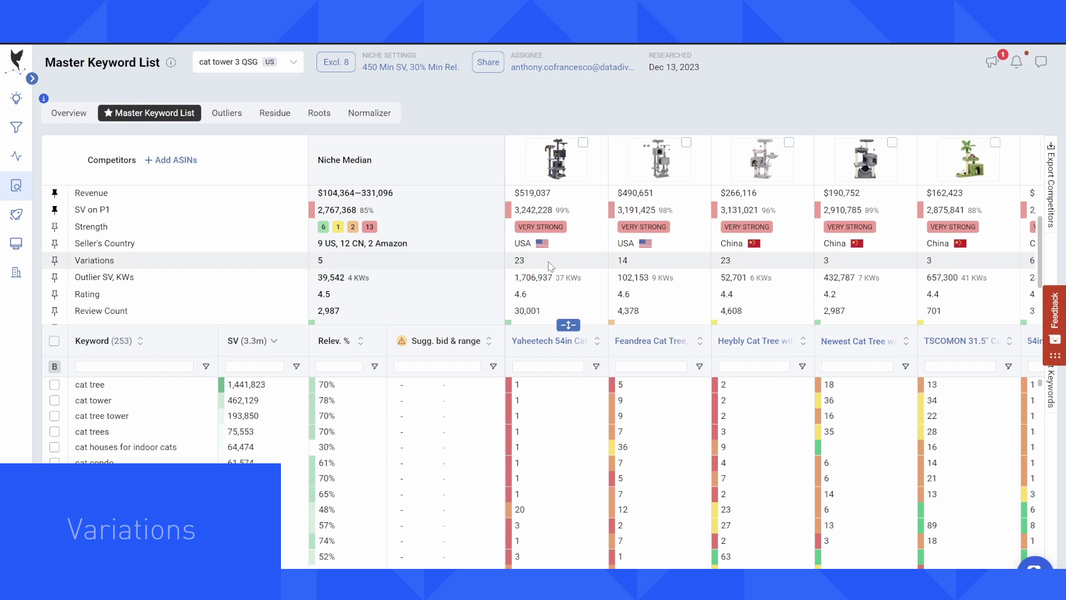
pyautogui.scroll(-1, 465, 279)
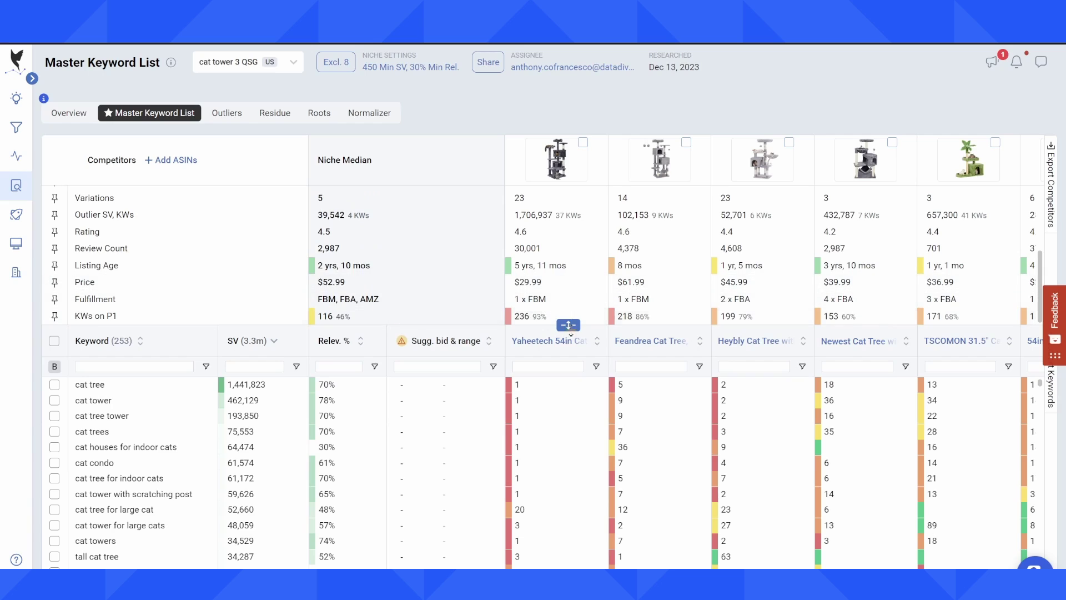
pyautogui.moveTo(568, 325); pyautogui.dragTo(557, 263)
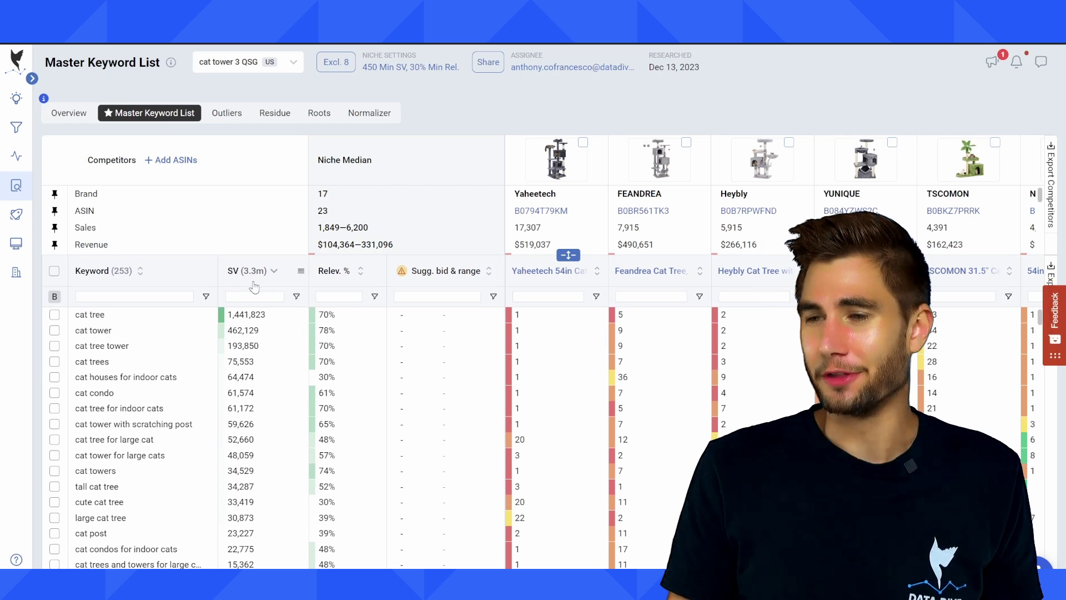
pyautogui.moveTo(243, 271)
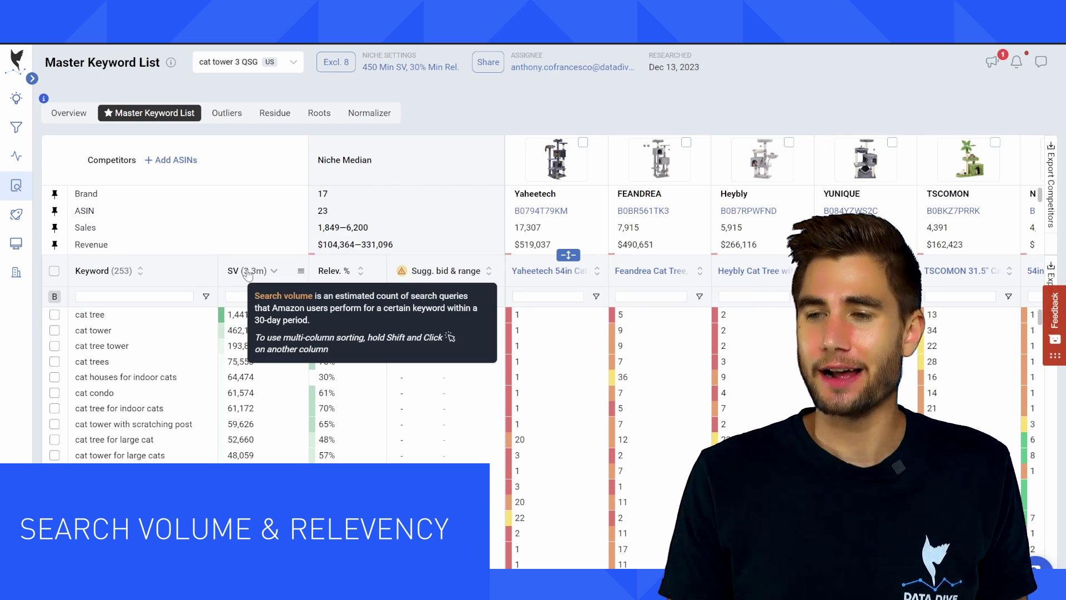
pyautogui.click(248, 272)
pyautogui.click(249, 272)
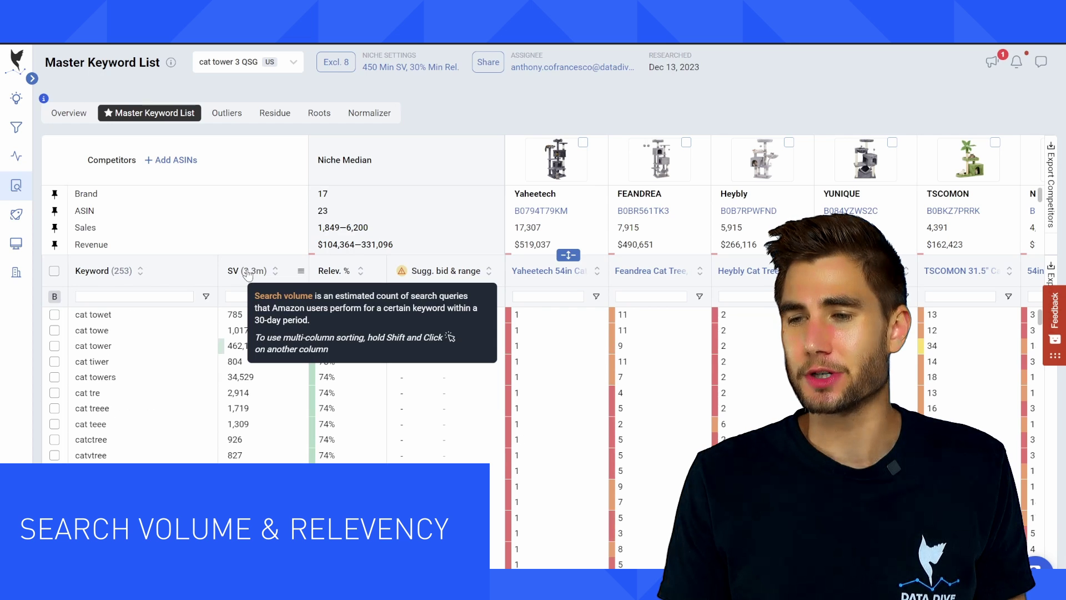
pyautogui.click(247, 271)
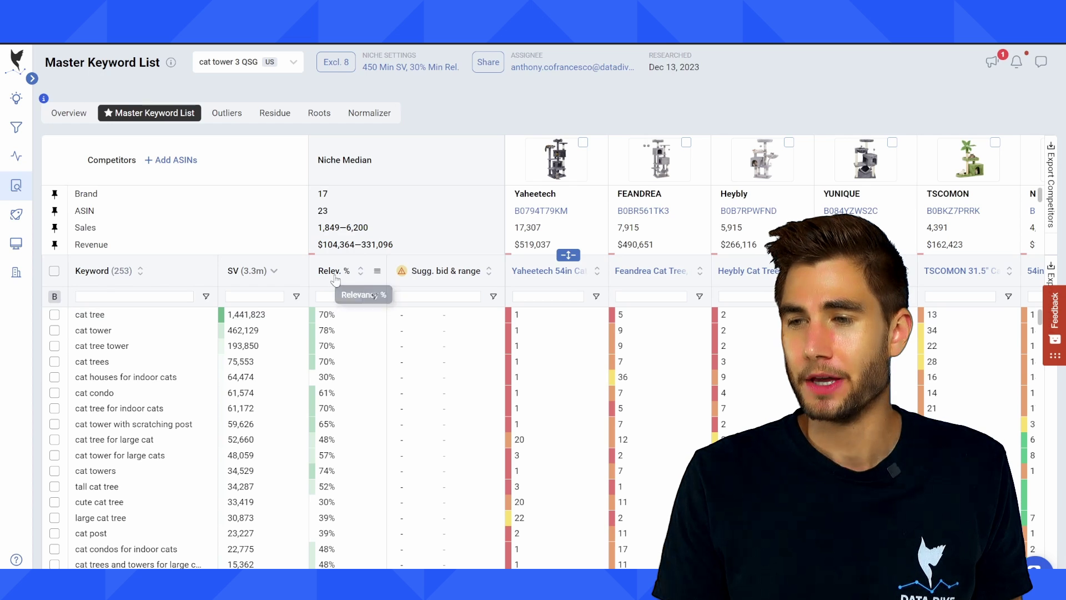
# - Sort the keyword table by Relev. % descending so 'cat towet' at 87% leads
pyautogui.click(335, 278)
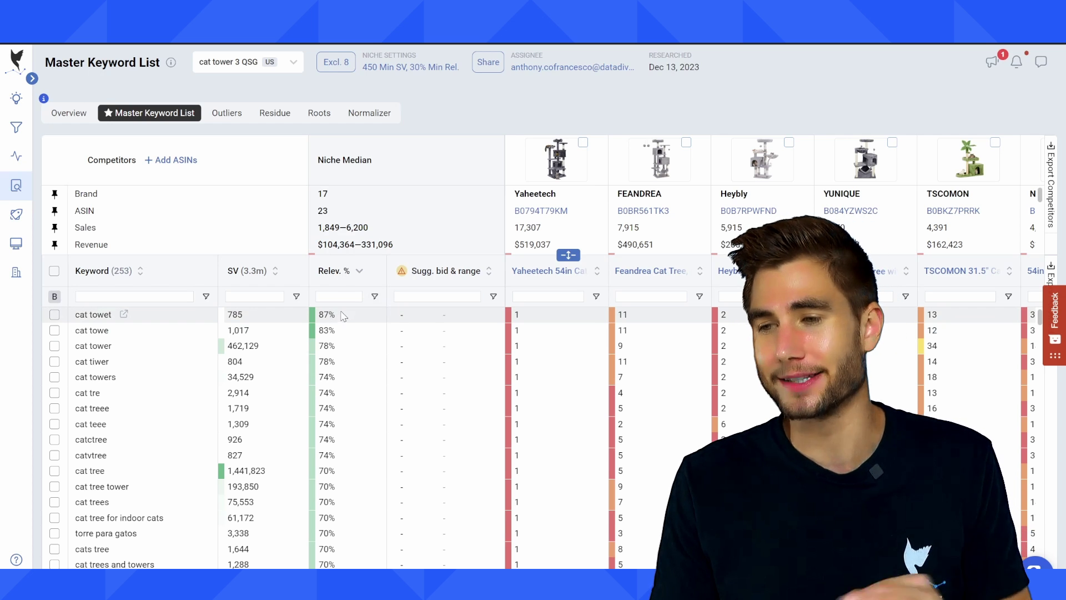
pyautogui.click(332, 281)
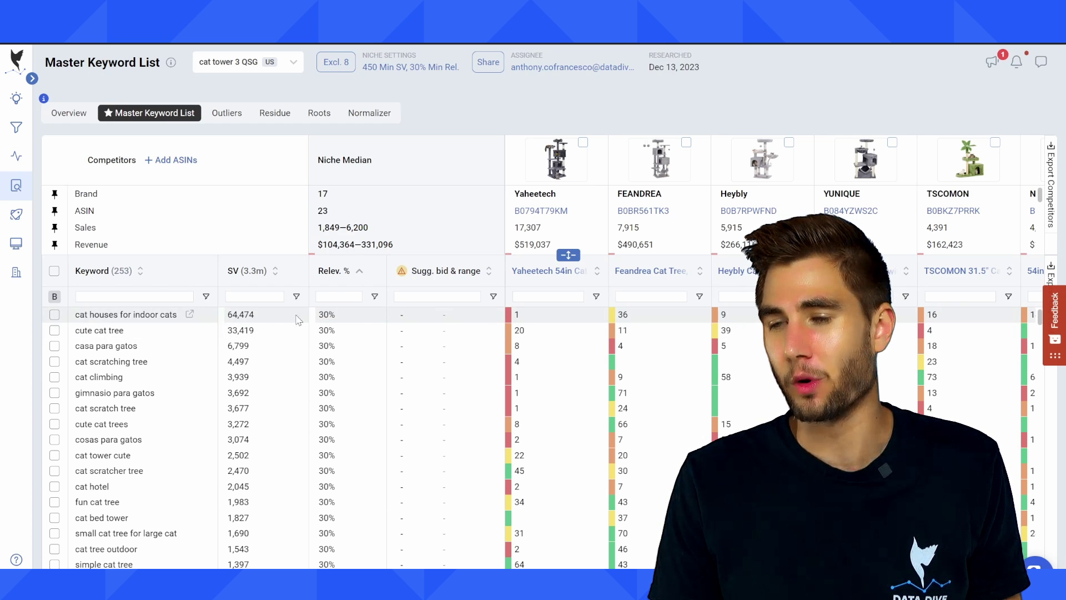
pyautogui.click(327, 278)
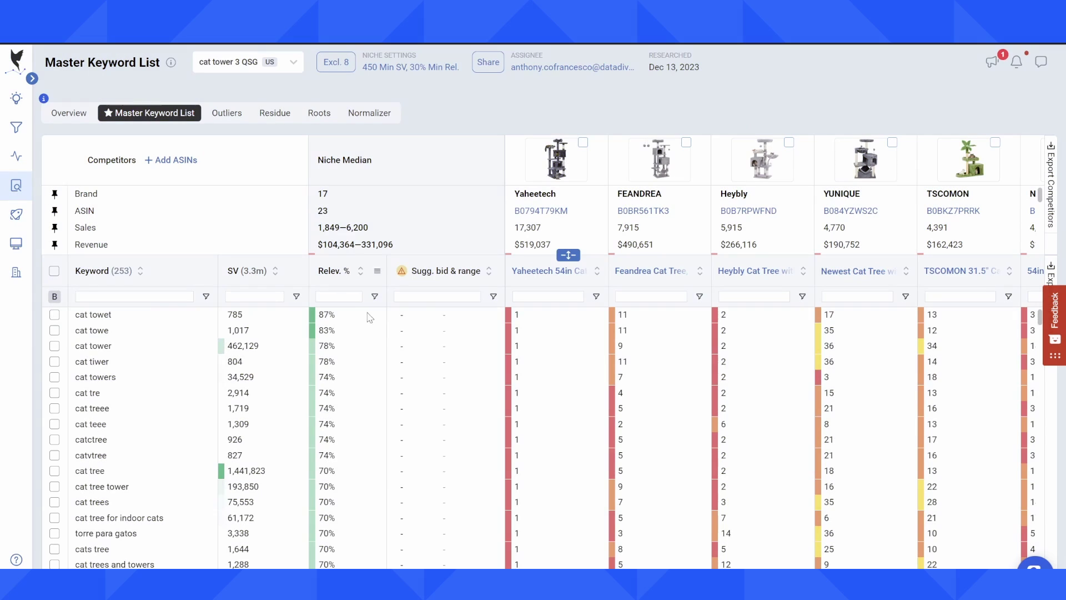
pyautogui.scroll(-10, 377, 396)
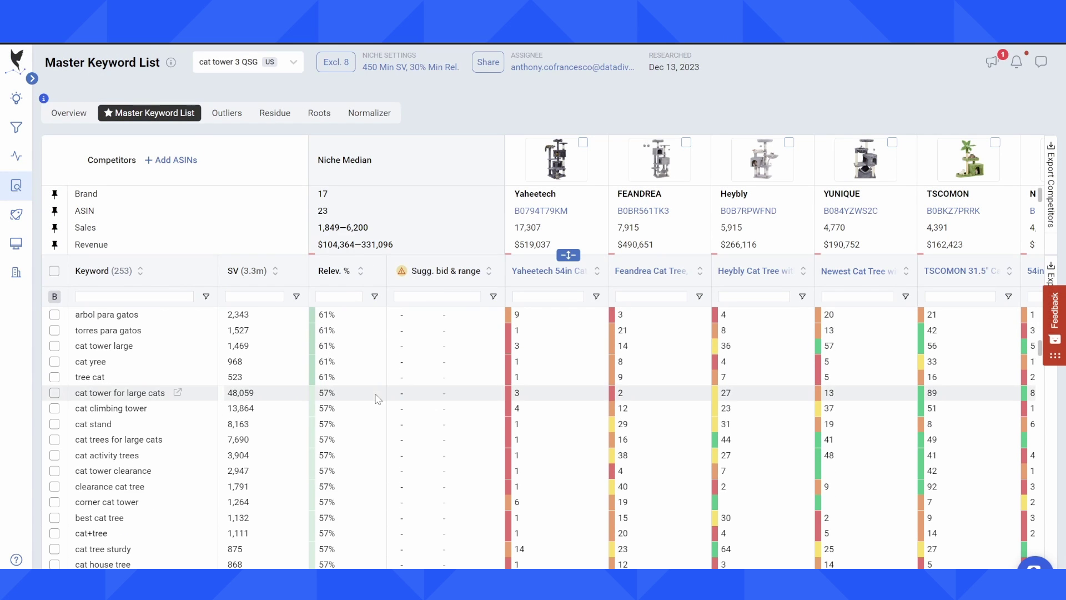
pyautogui.scroll(10, 377, 399)
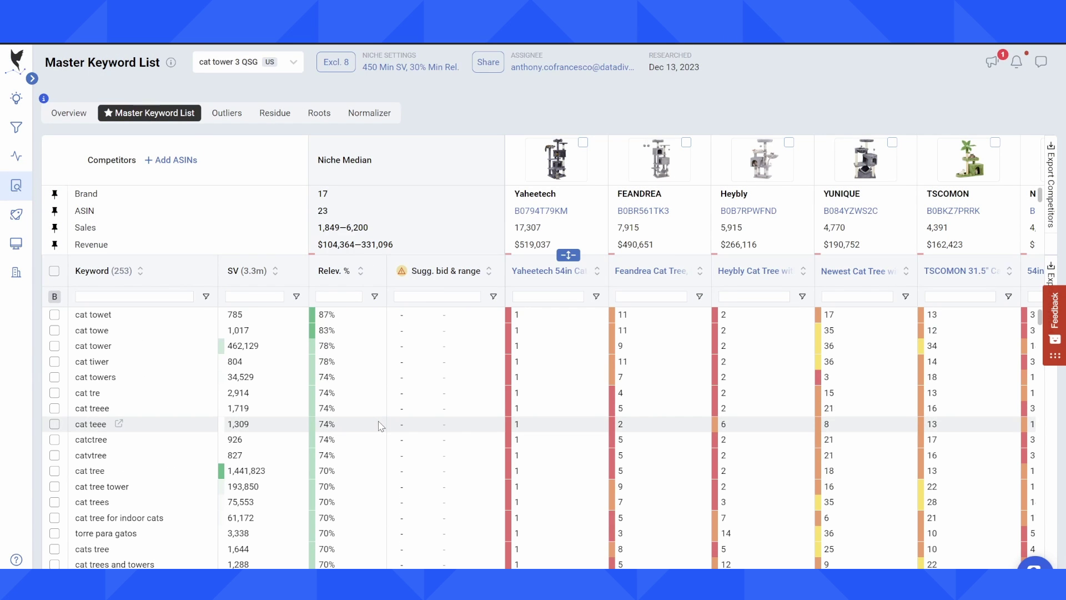
pyautogui.scroll(-2, 379, 426)
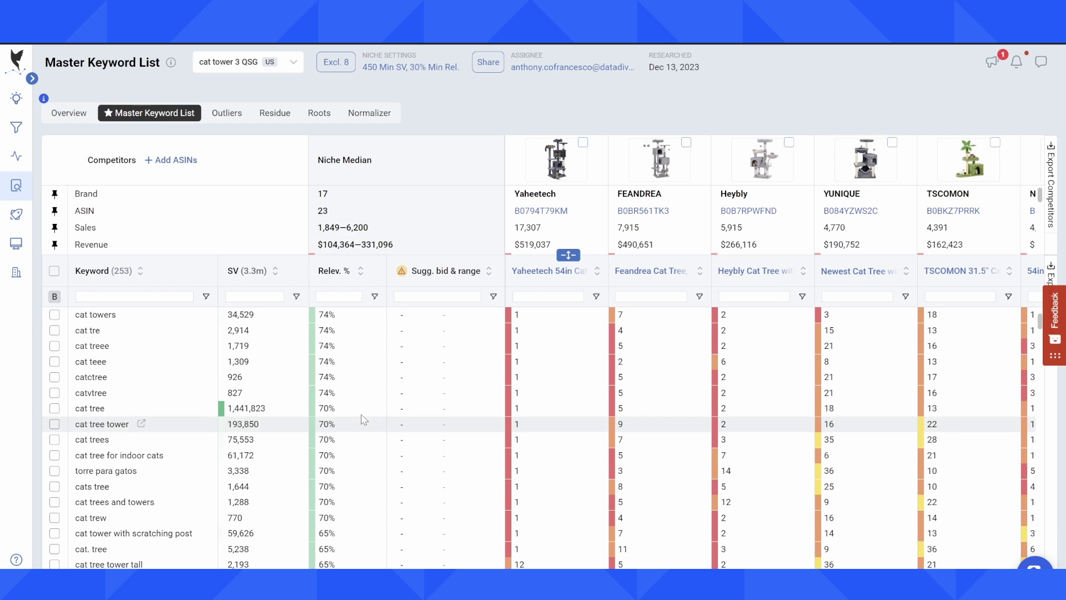
pyautogui.scroll(2, 461, 445)
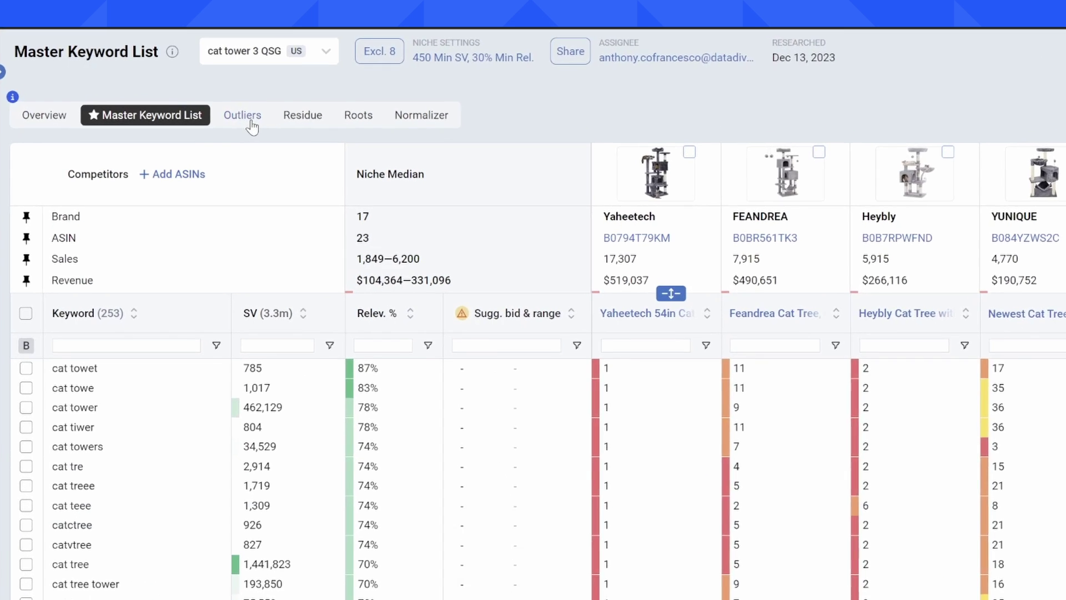
# - Sort the 137 outlier keywords by search volume, highest first, with 'cat scratching post' at 652,125 on top
pyautogui.click(251, 121)
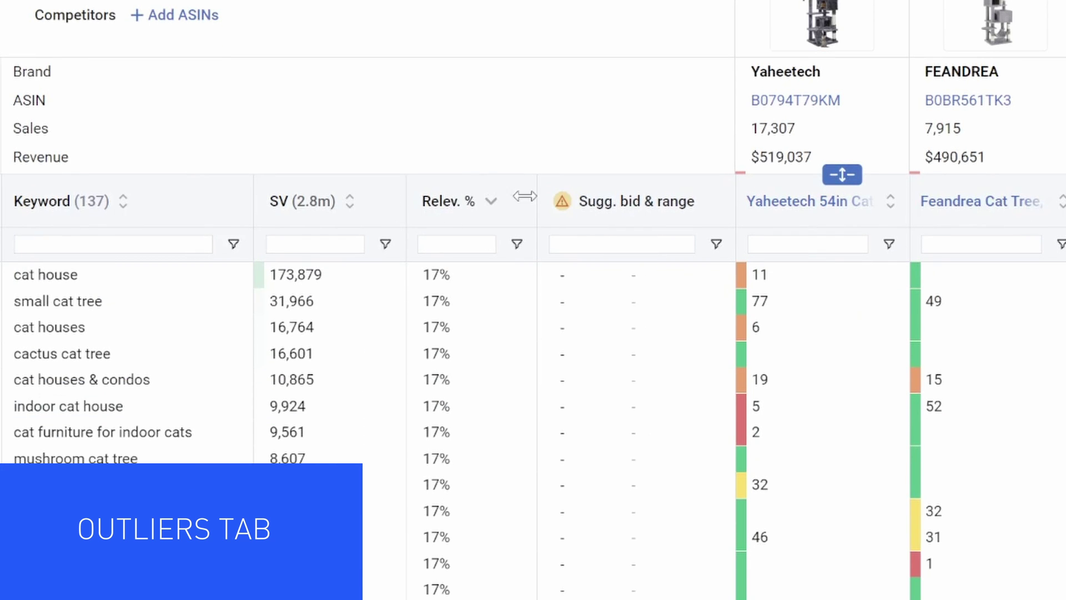
pyautogui.click(456, 207)
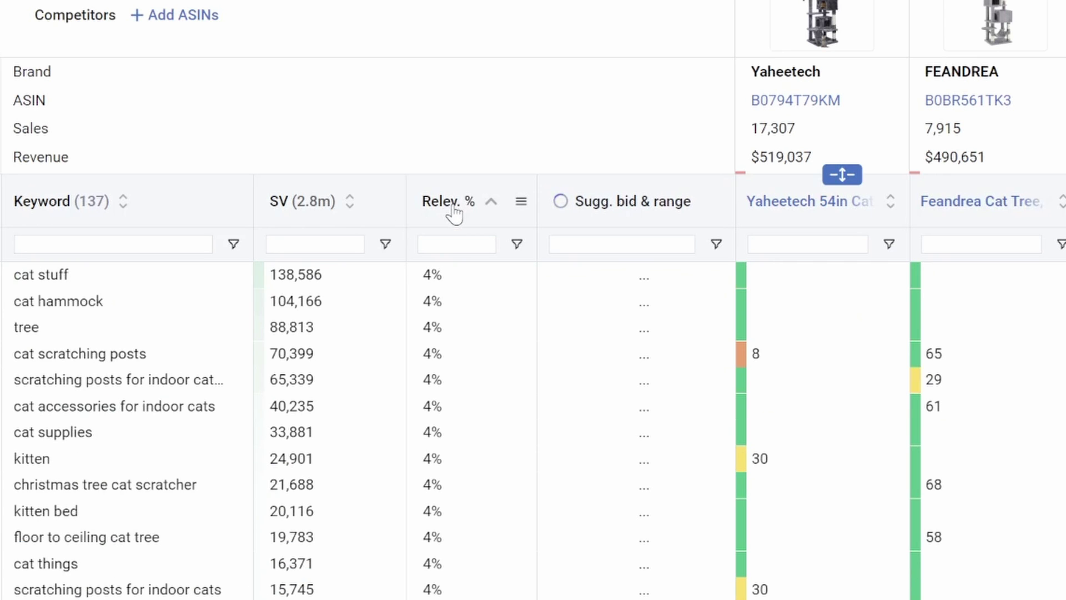
pyautogui.click(453, 211)
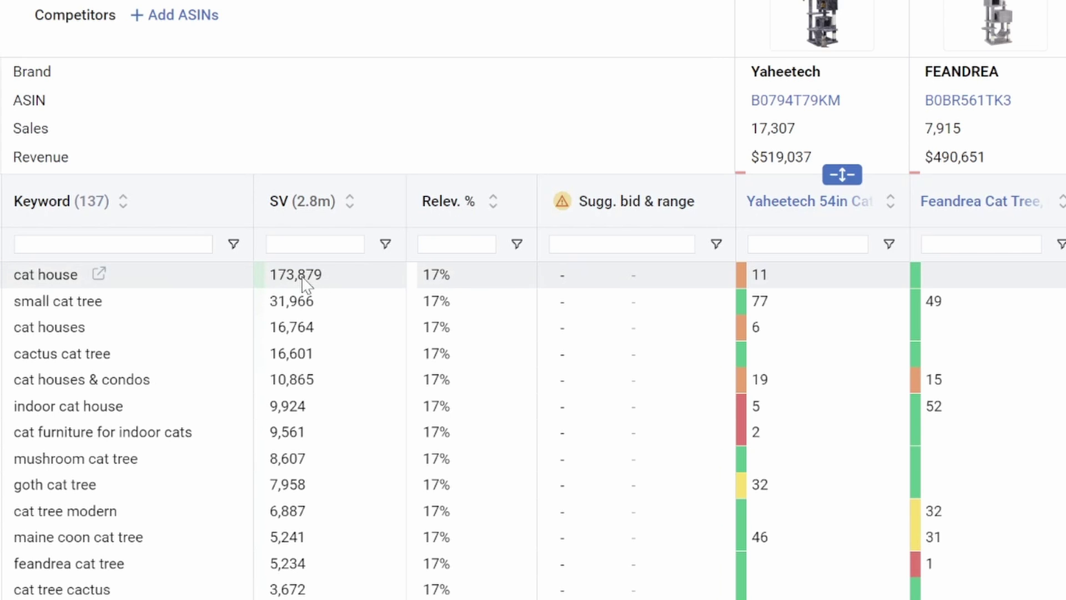
pyautogui.scroll(-10, 311, 300)
pyautogui.scroll(10, 312, 317)
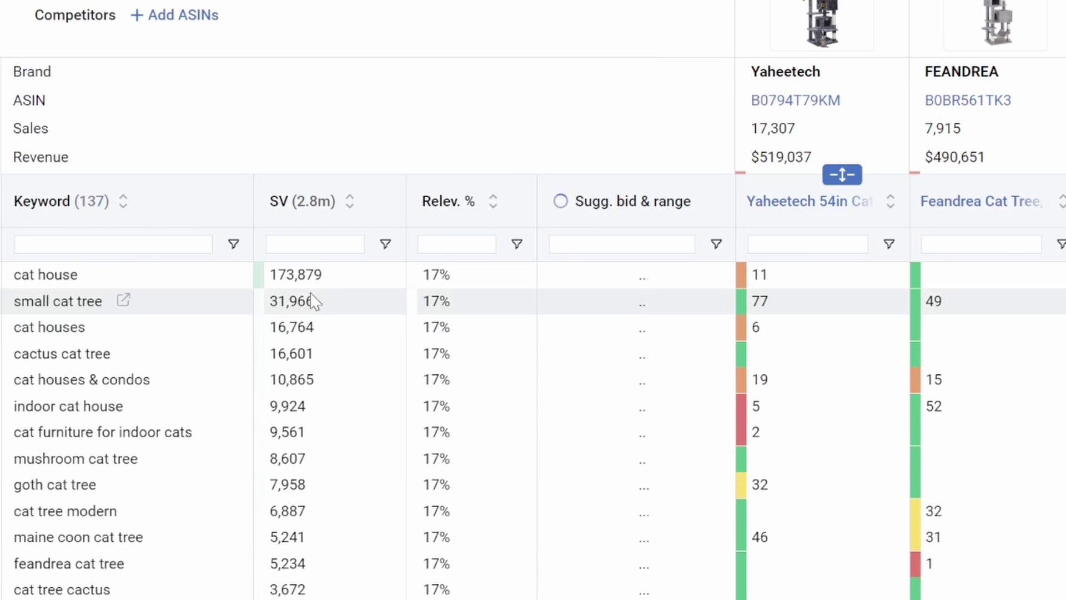
pyautogui.click(310, 217)
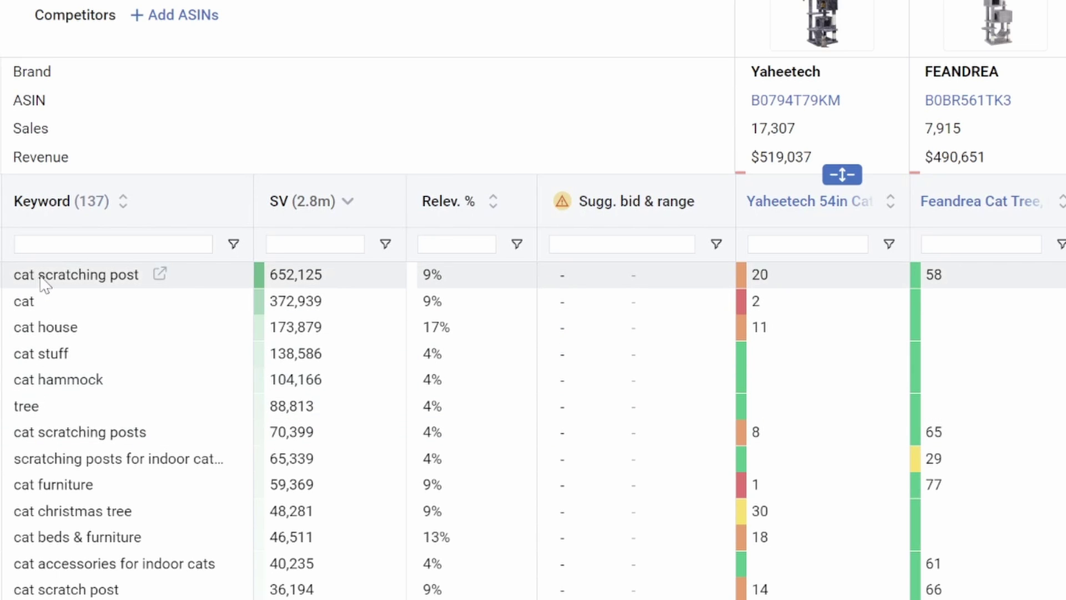
# - Search Amazon for 'cat scratching post' and browse results showing Datadive Rank and Niche Dive panels
pyautogui.click(161, 275)
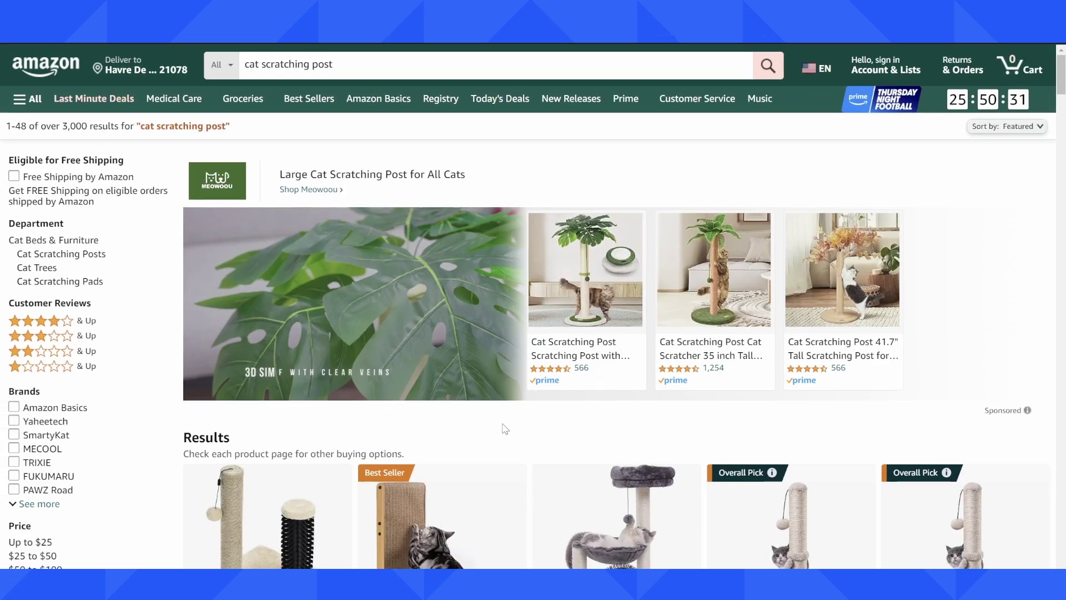
pyautogui.scroll(-10, 505, 428)
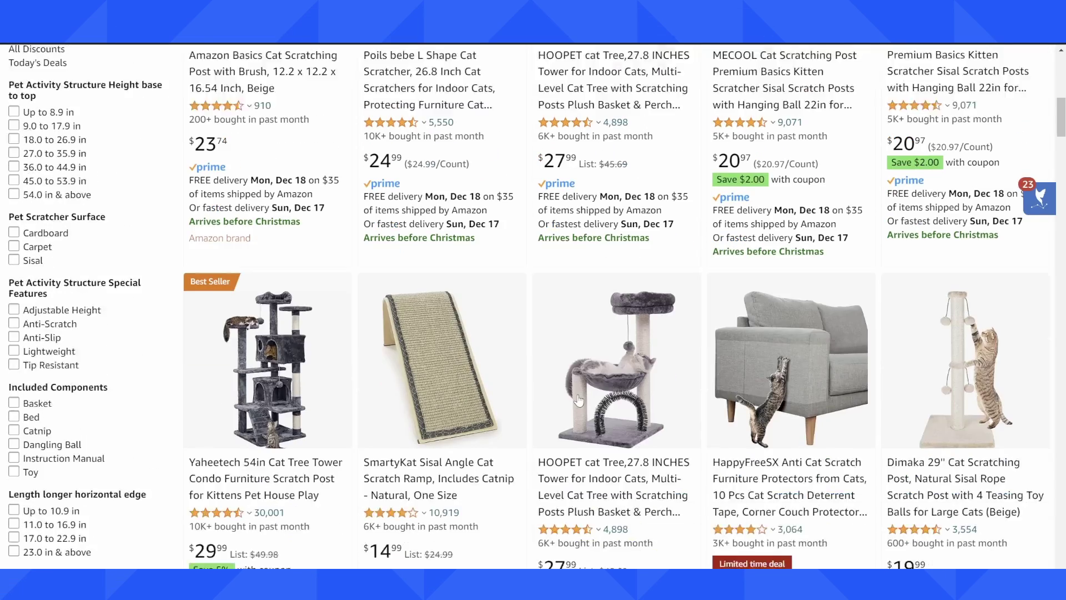
pyautogui.scroll(-3, 694, 389)
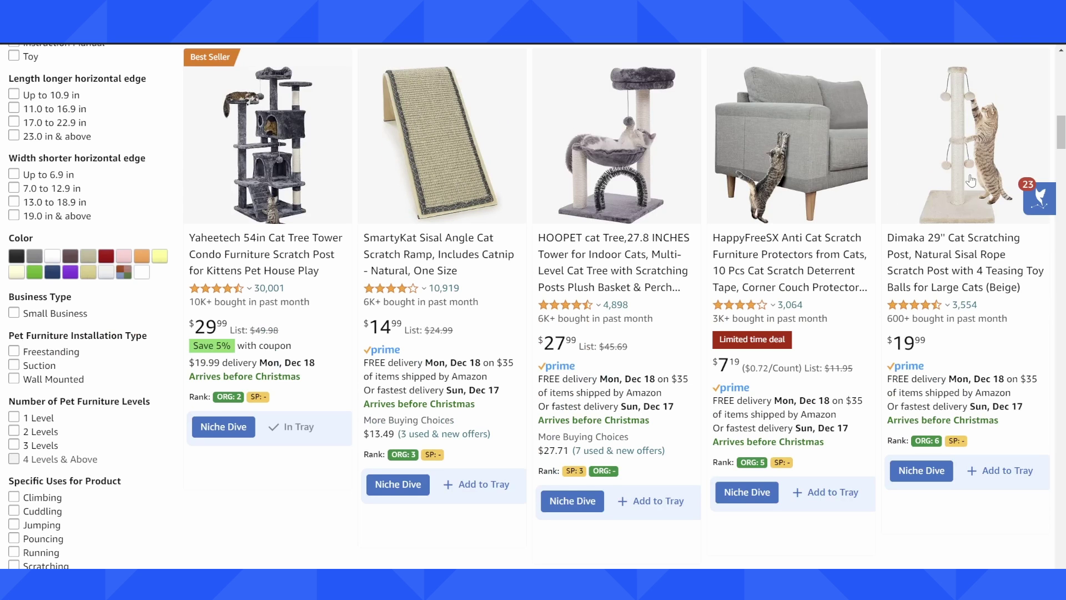
pyautogui.scroll(-7, 973, 171)
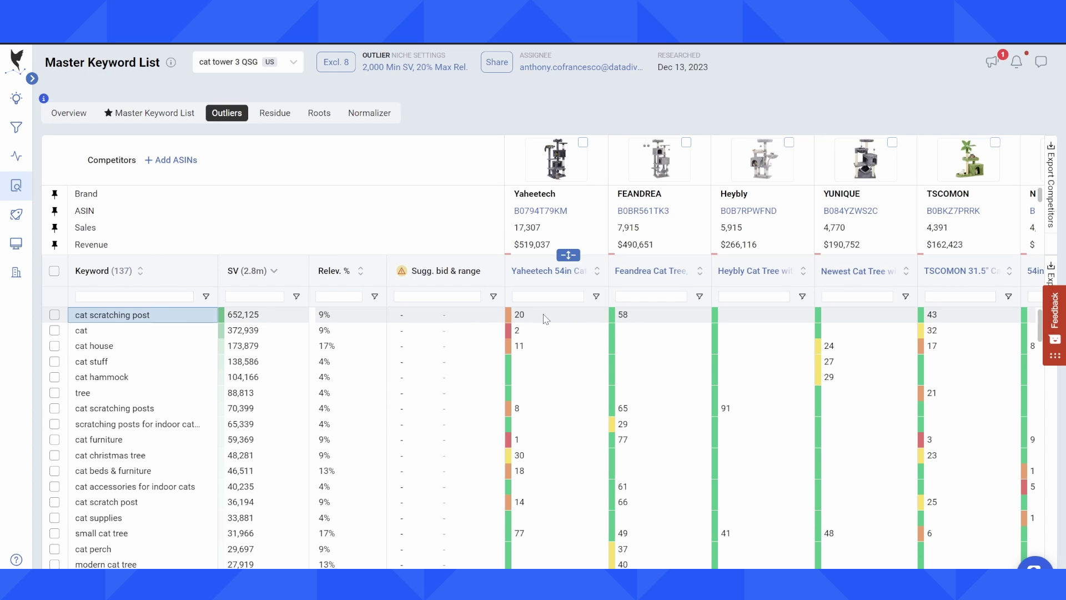
pyautogui.hscroll(5, 582, 329)
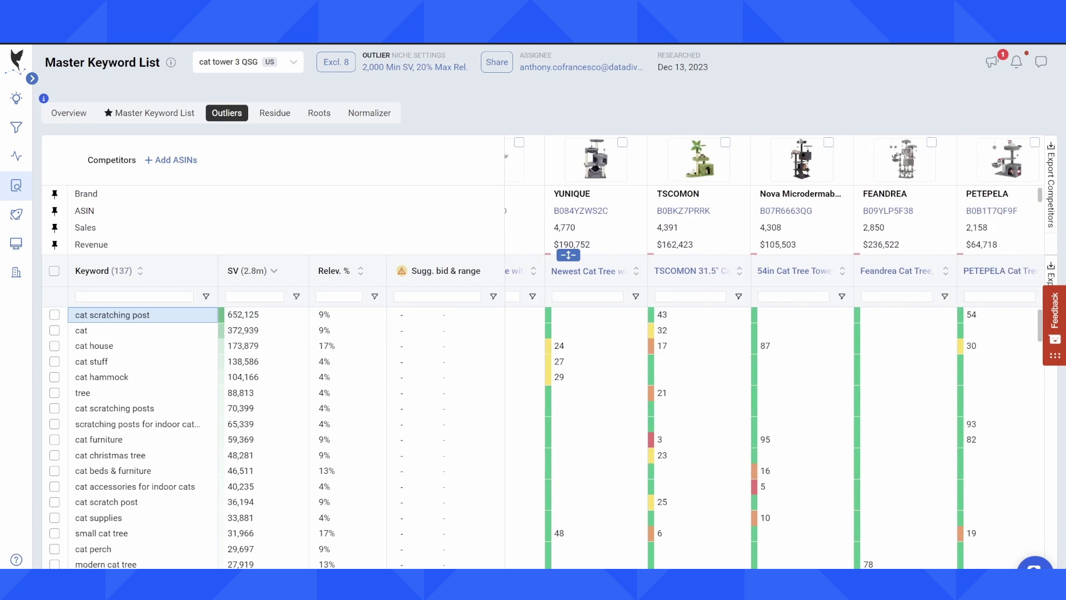
pyautogui.hscroll(-5, 775, 353)
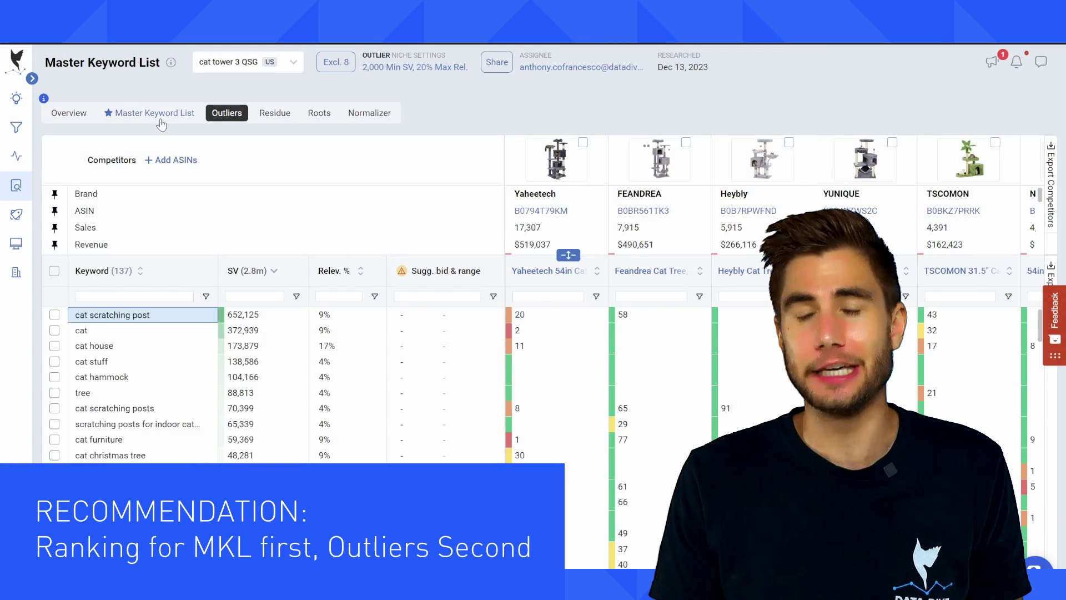
# - Show the Master Keyword List with niche medians beside competitor columns (Yaheetech $519,037 revenue)
pyautogui.click(162, 123)
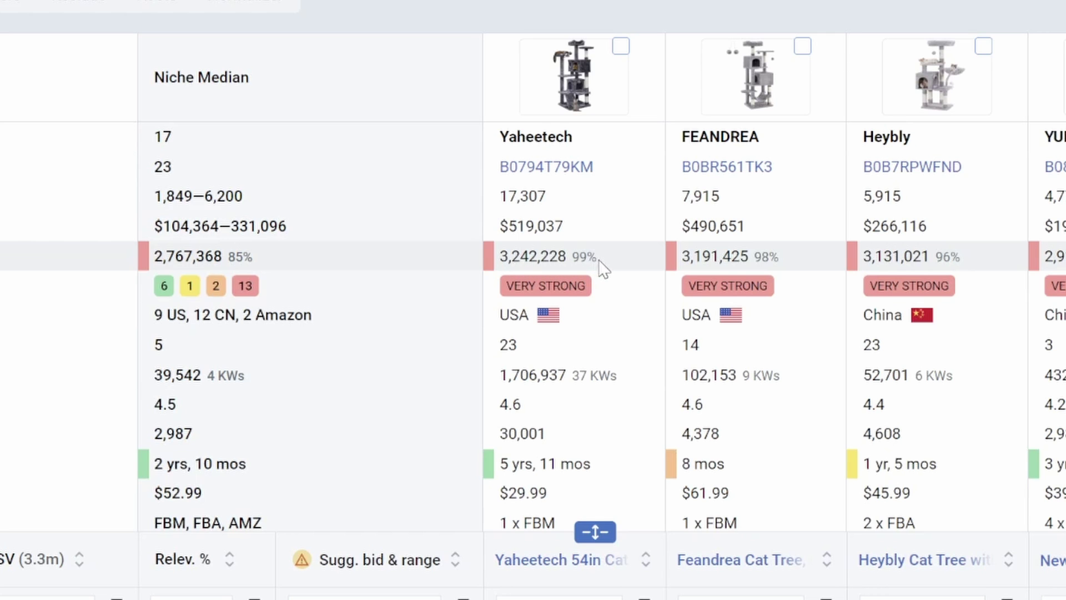
pyautogui.scroll(-1, 610, 277)
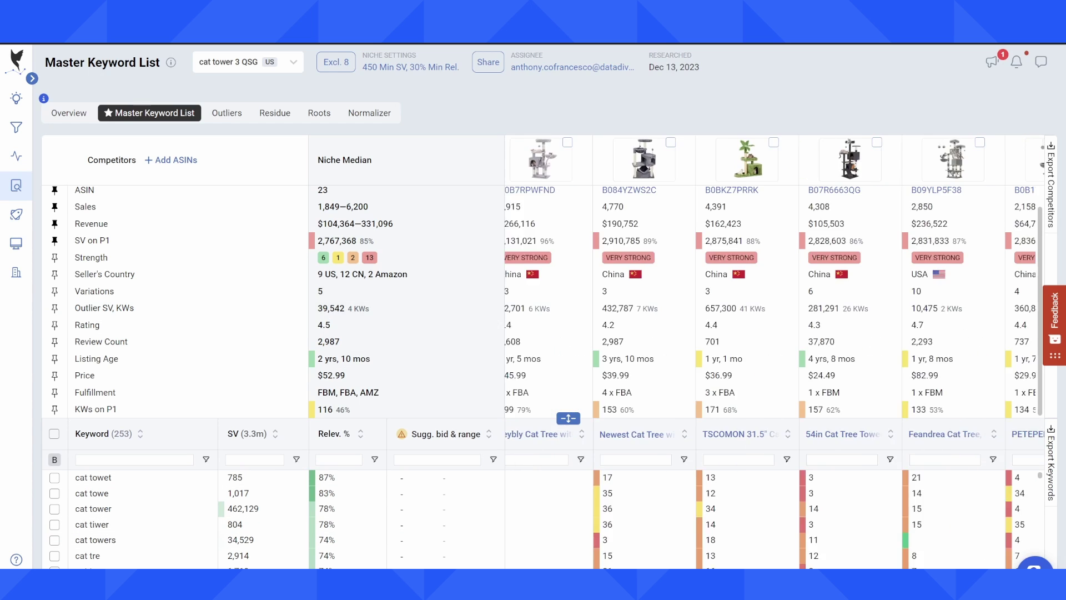
pyautogui.hscroll(7, 780, 359)
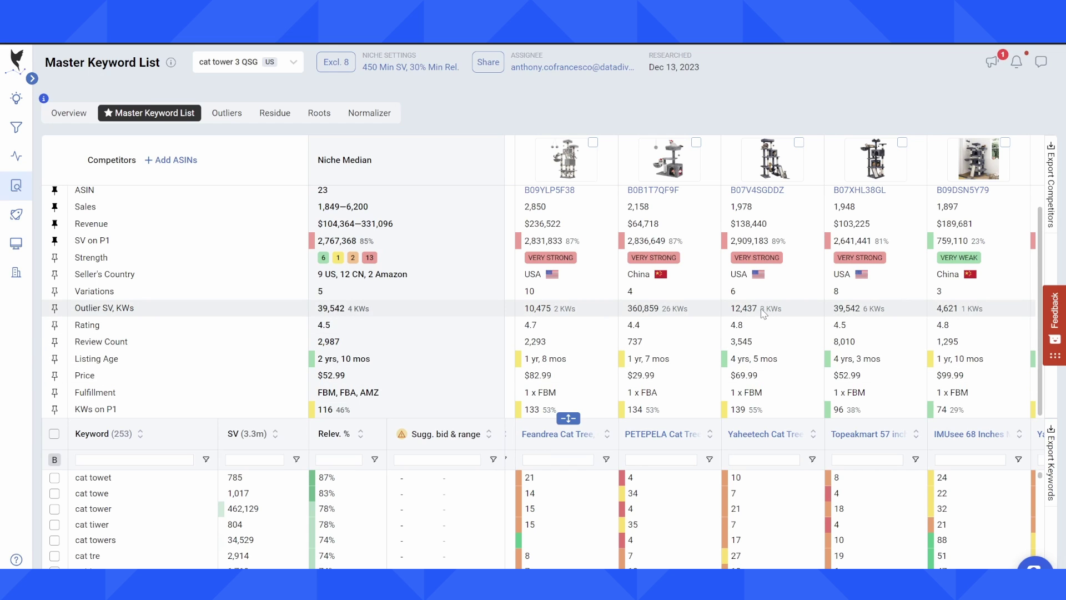
pyautogui.scroll(1, 762, 313)
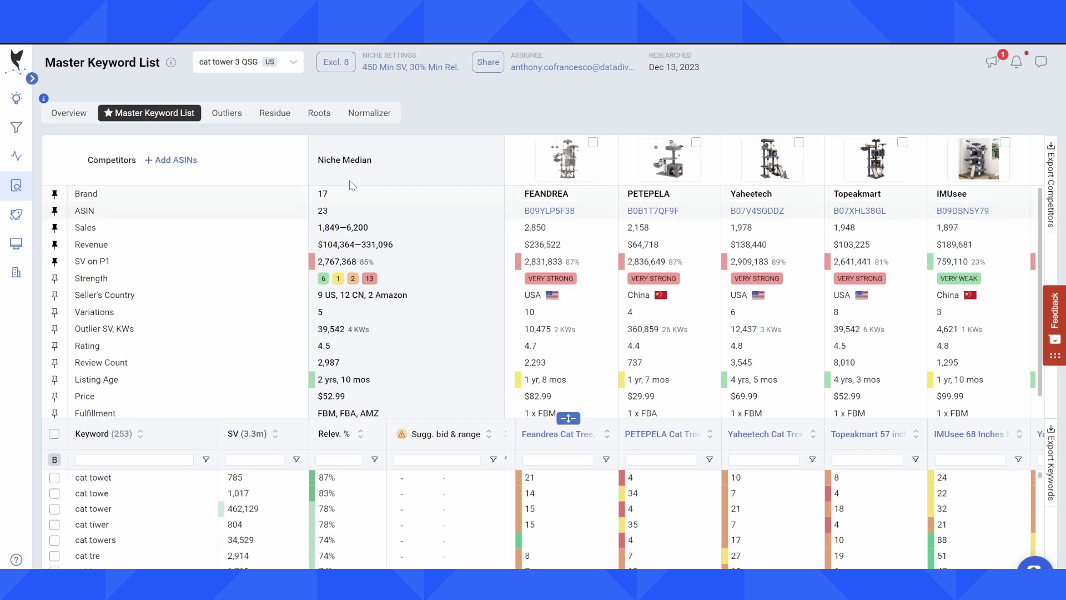
# - On the Outliers tab, include 'cat scratching post' in the MKL
pyautogui.click(223, 117)
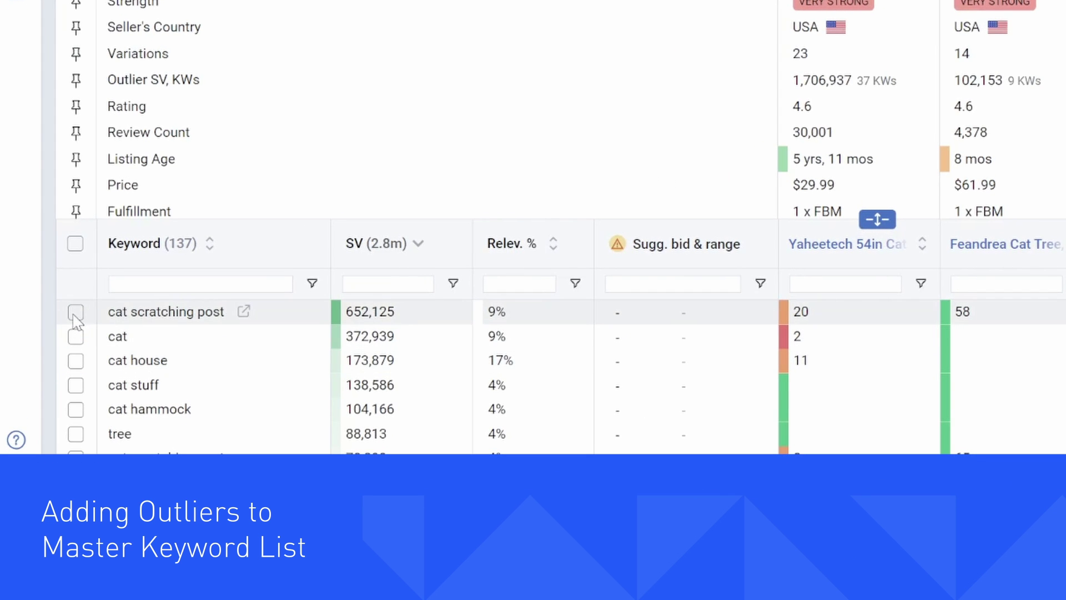
pyautogui.click(76, 313)
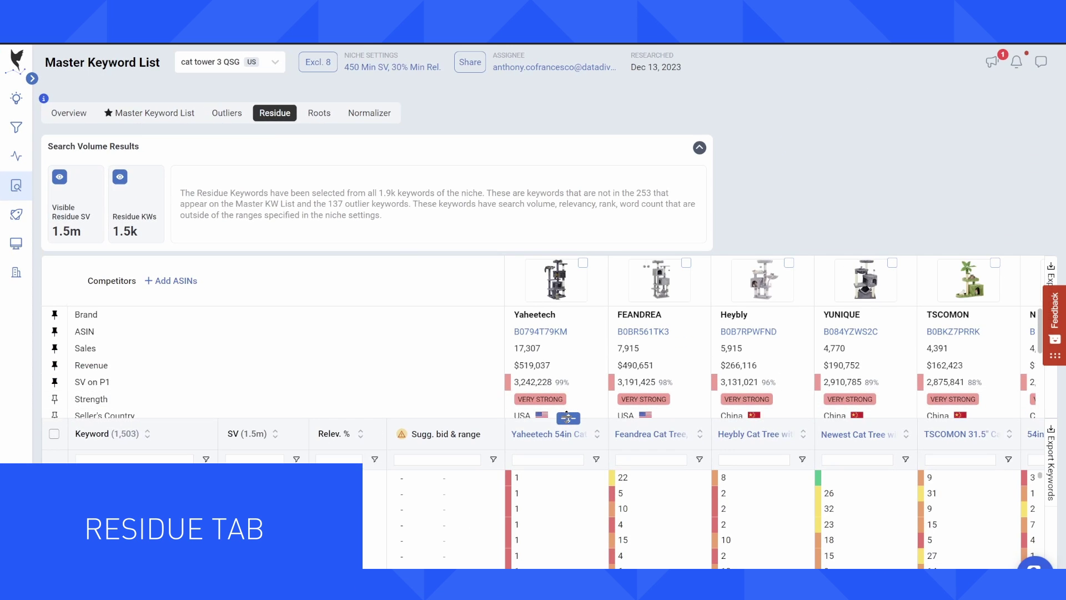
# - Enlarge and scroll the Residue keyword table, then view the Roots breakdown of 184 normalized roots
pyautogui.moveTo(567, 417); pyautogui.dragTo(568, 355)
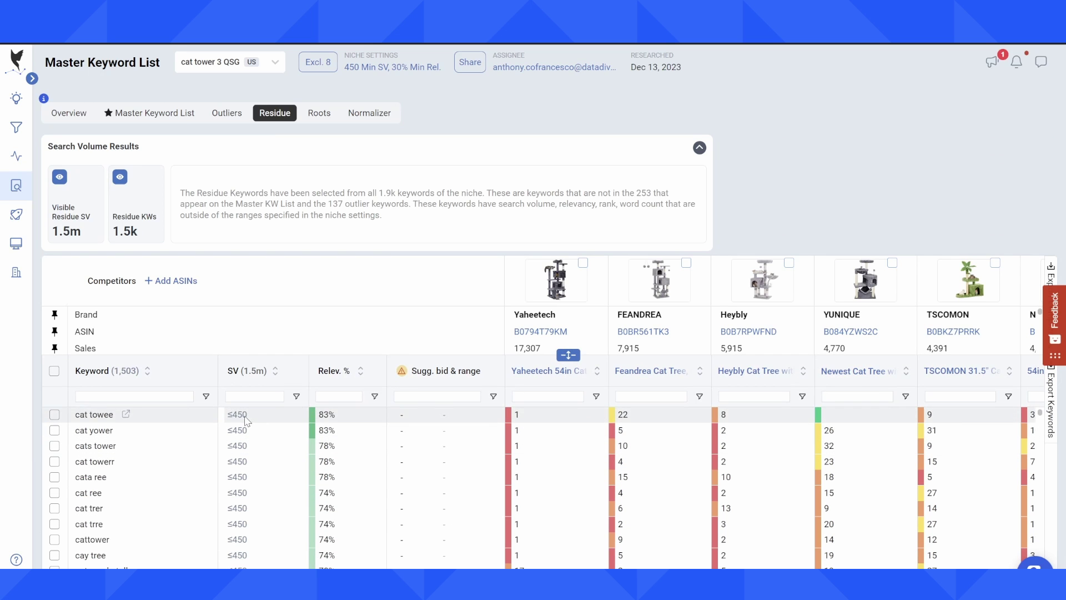
pyautogui.scroll(-10, 261, 444)
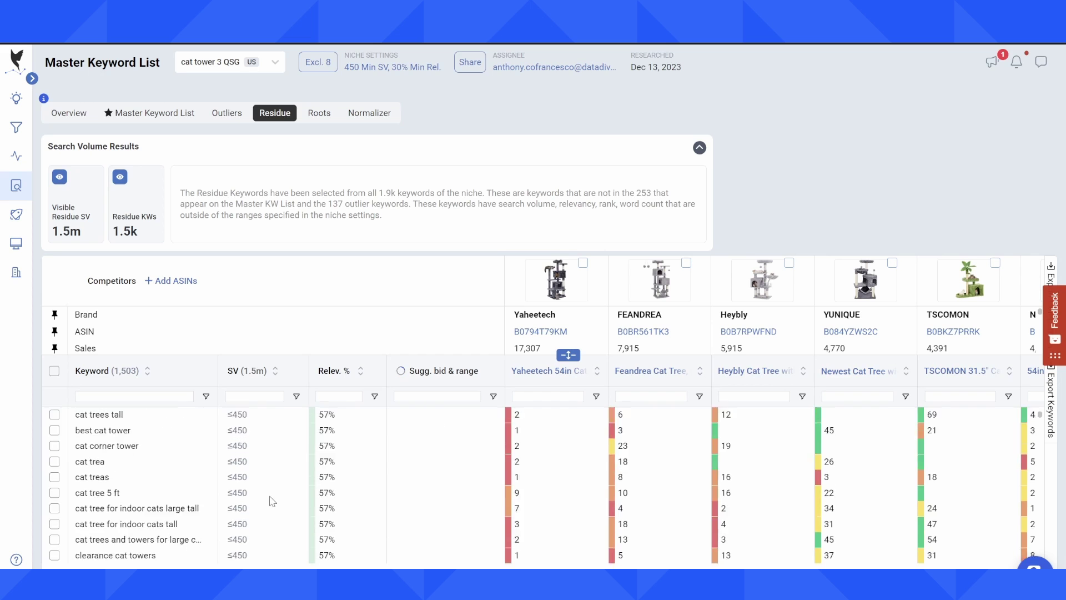
pyautogui.scroll(10, 272, 508)
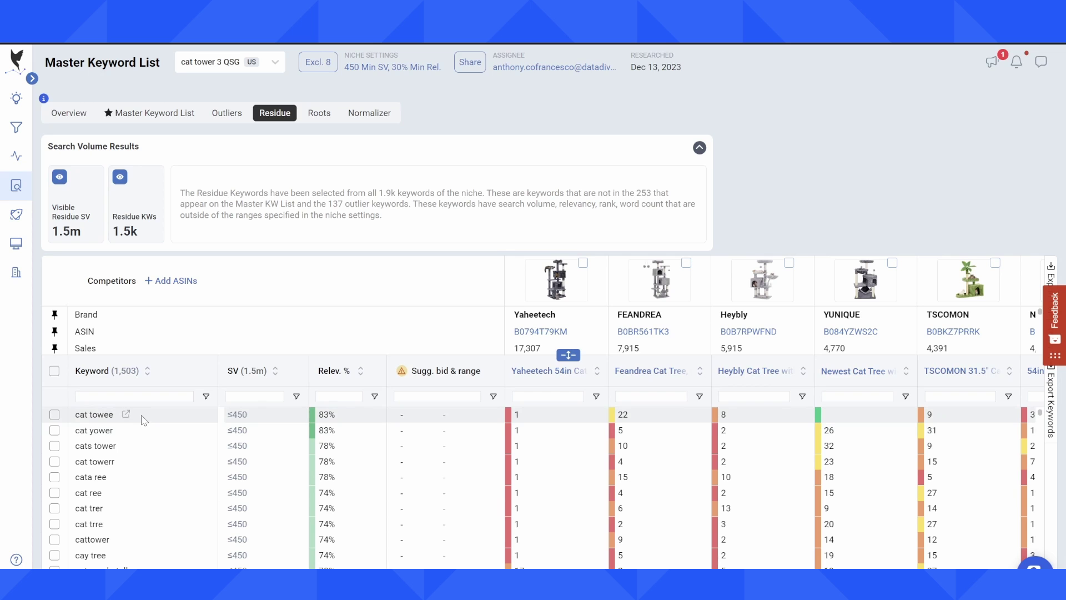
pyautogui.scroll(-10, 178, 438)
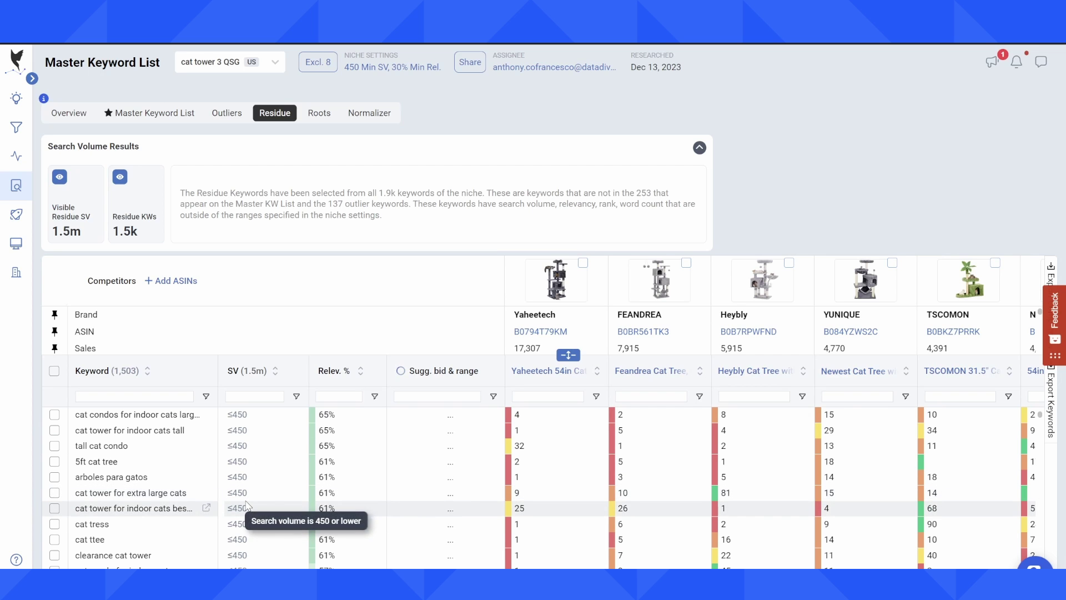
pyautogui.scroll(10, 399, 523)
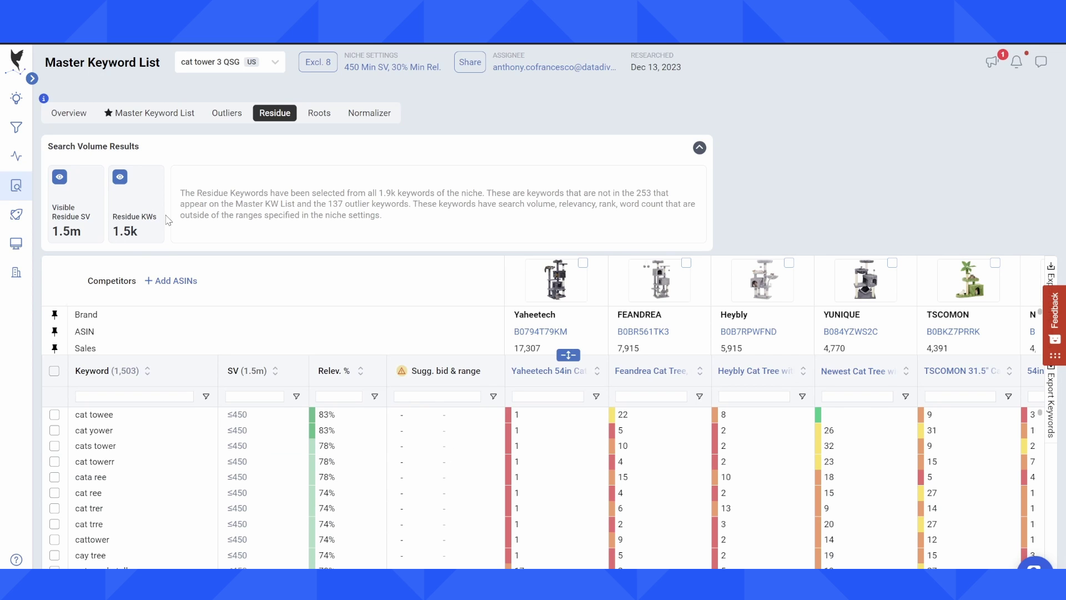
pyautogui.click(319, 116)
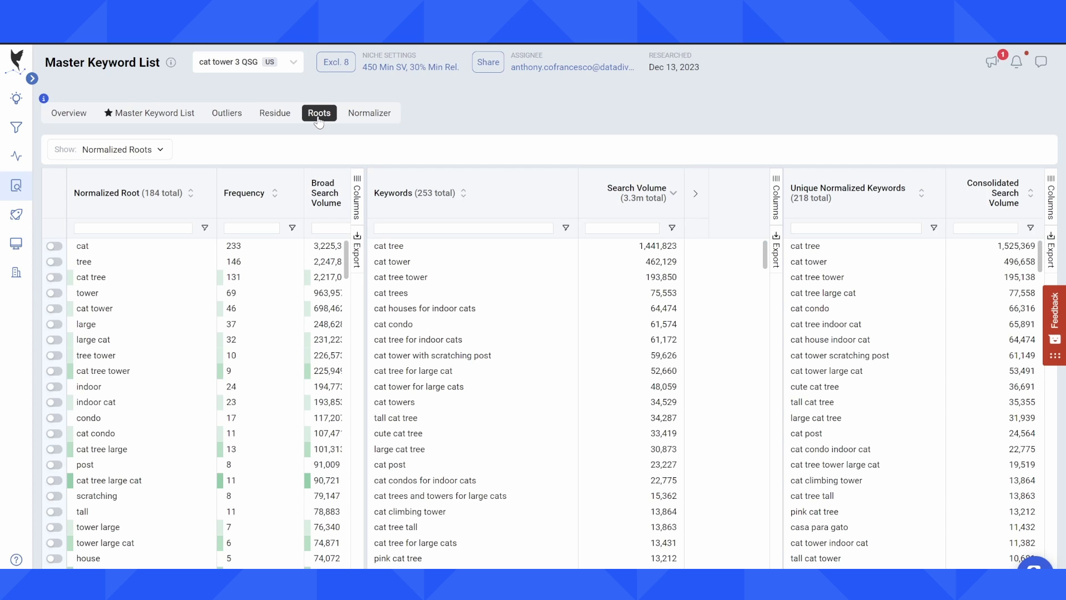
# - Zoom out and filter keywords by the cat tree and cat tower roots, leaving 177 of 253
pyautogui.hotkey('ctrl', '-')
pyautogui.hotkey('ctrl', '-')
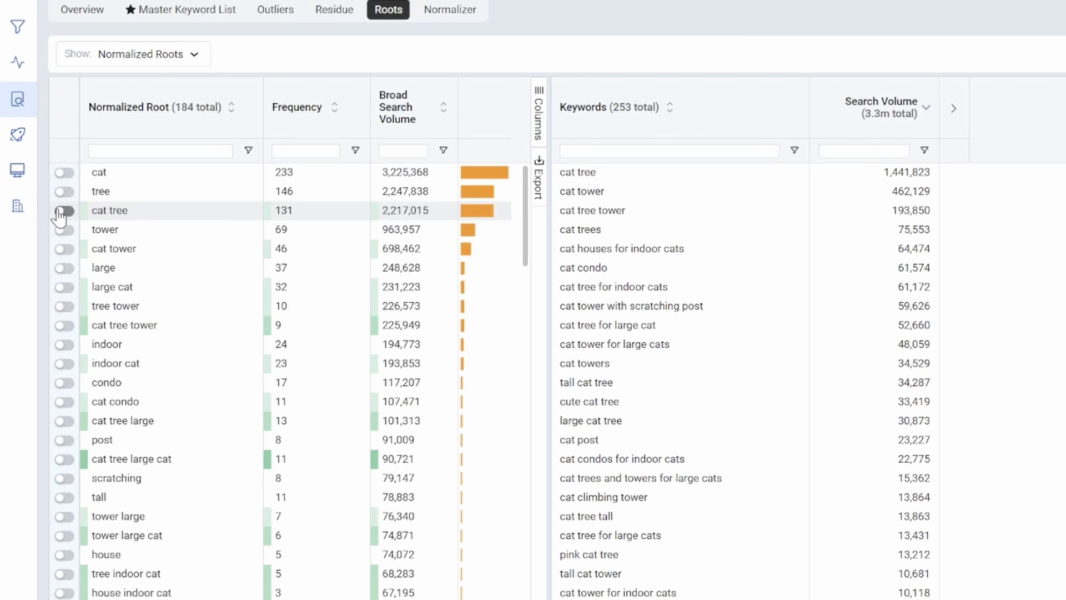
pyautogui.click(64, 213)
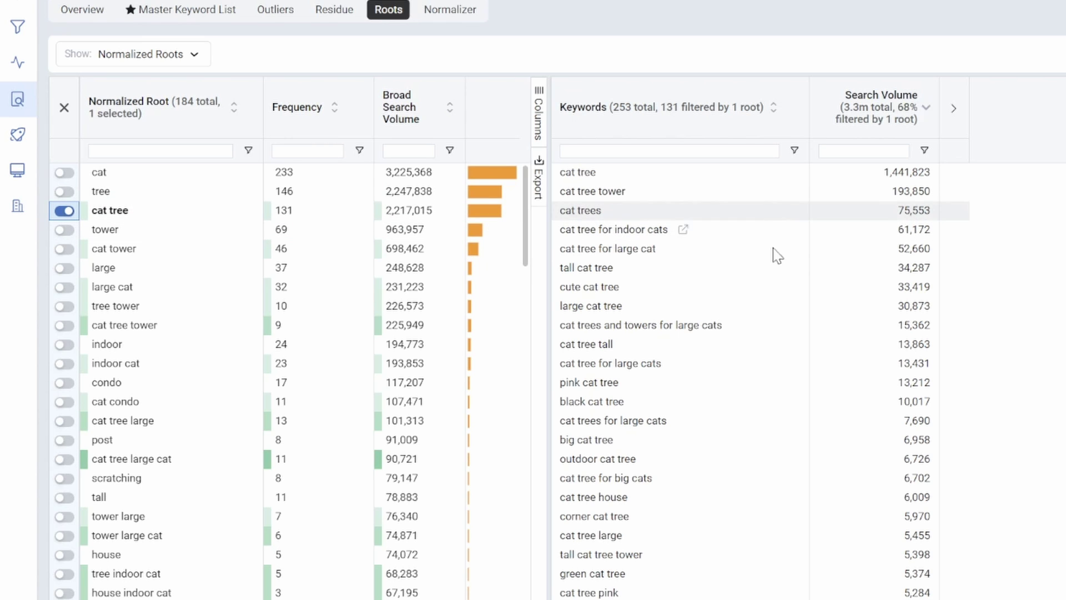
pyautogui.scroll(-10, 769, 299)
pyautogui.scroll(2, 770, 499)
pyautogui.scroll(8, 771, 539)
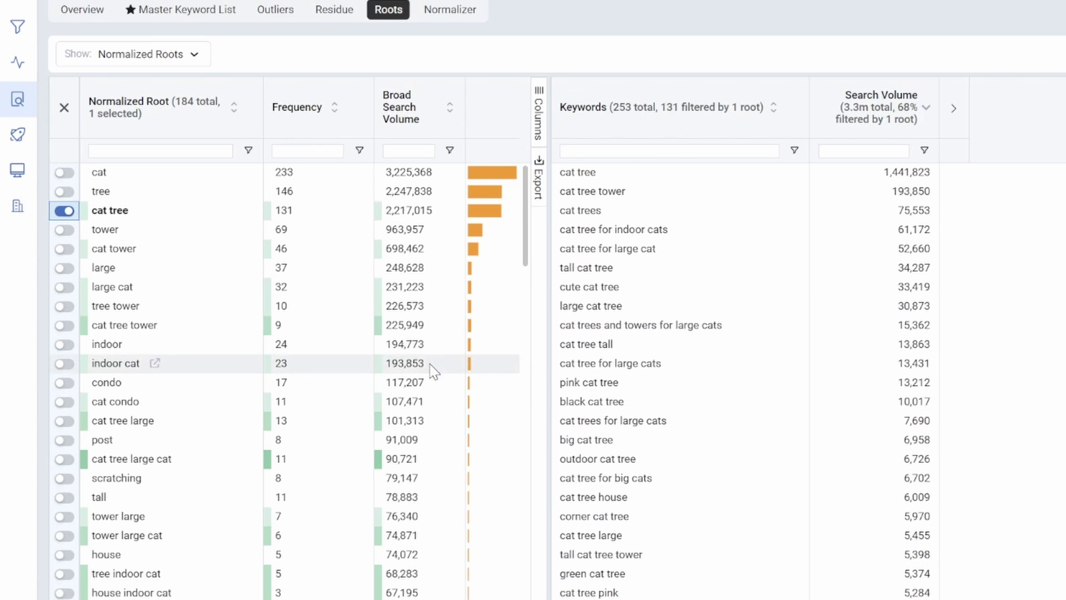
pyautogui.click(65, 249)
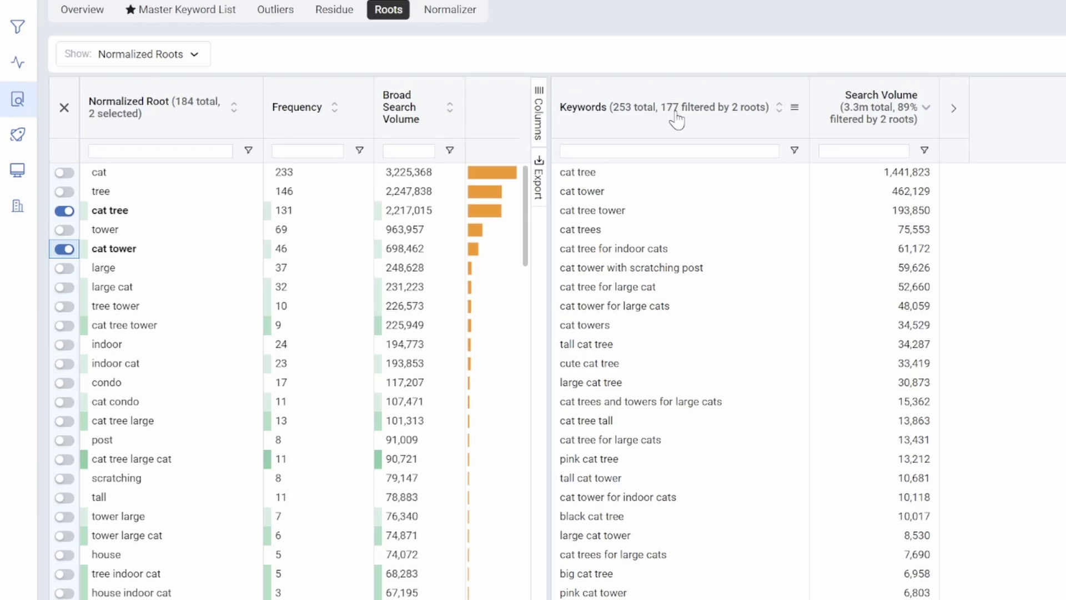
pyautogui.scroll(-10, 290, 439)
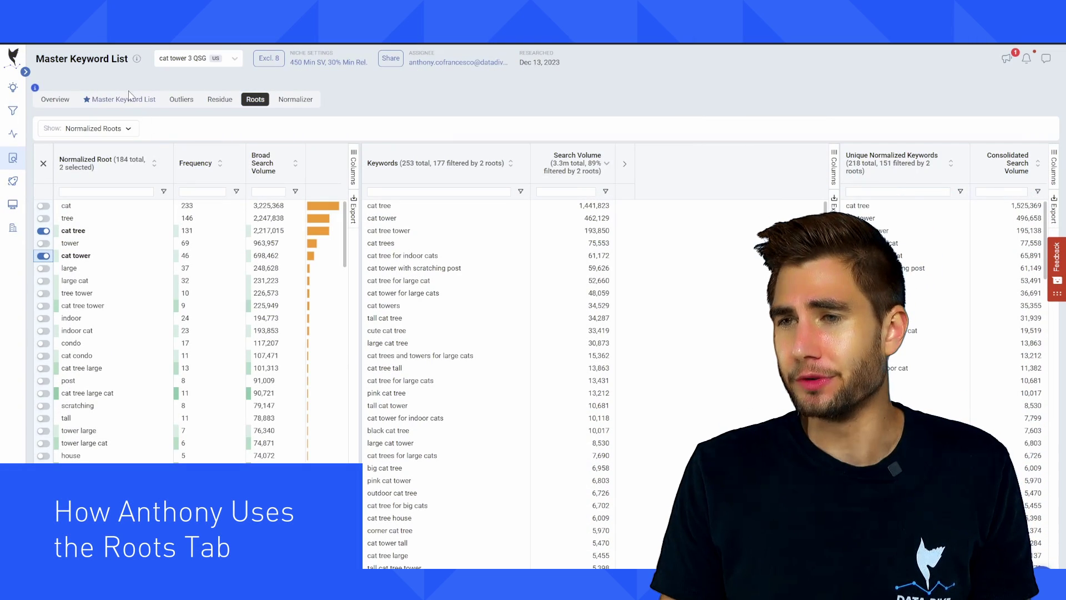
# - Return to the Master Keyword List with the page zoom restored to 100%
pyautogui.click(126, 99)
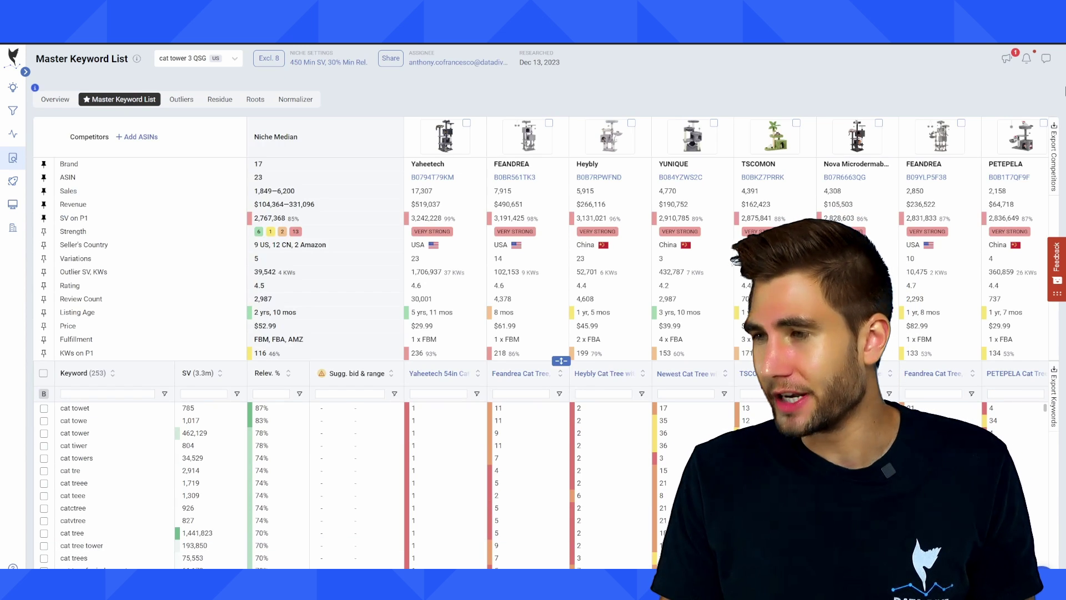
pyautogui.hotkey('alt', 'f')
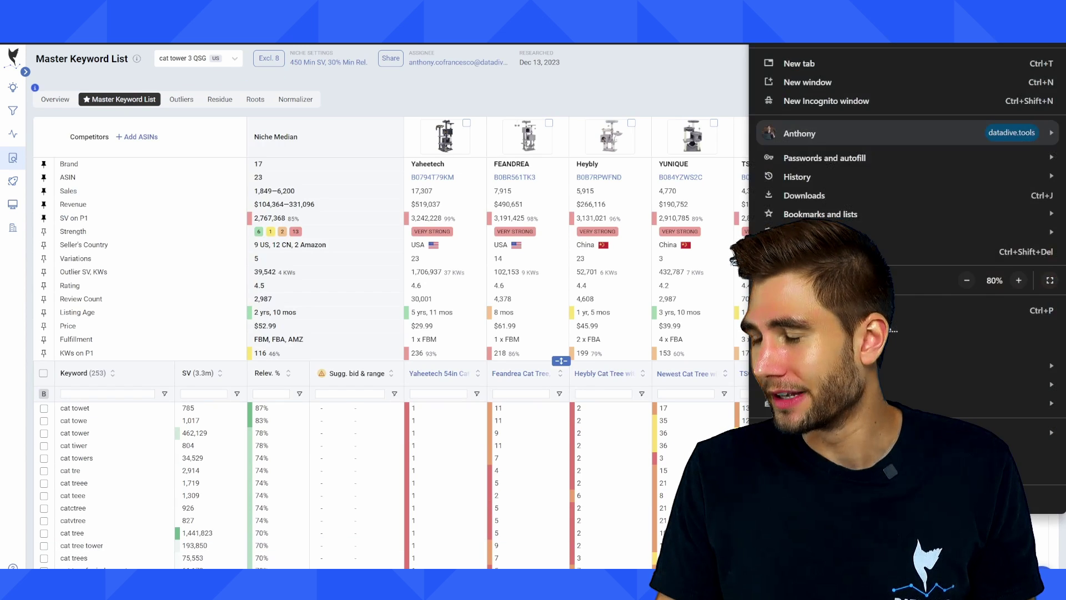
pyautogui.click(1018, 281)
pyautogui.click(1018, 281)
pyautogui.click(641, 92)
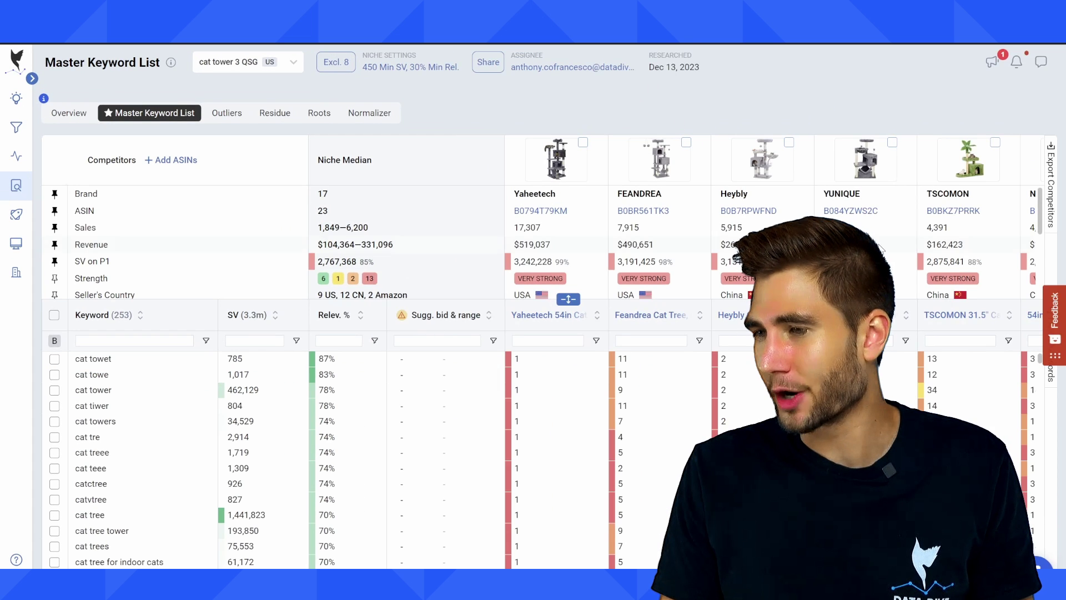
pyautogui.hscroll(5, 898, 238)
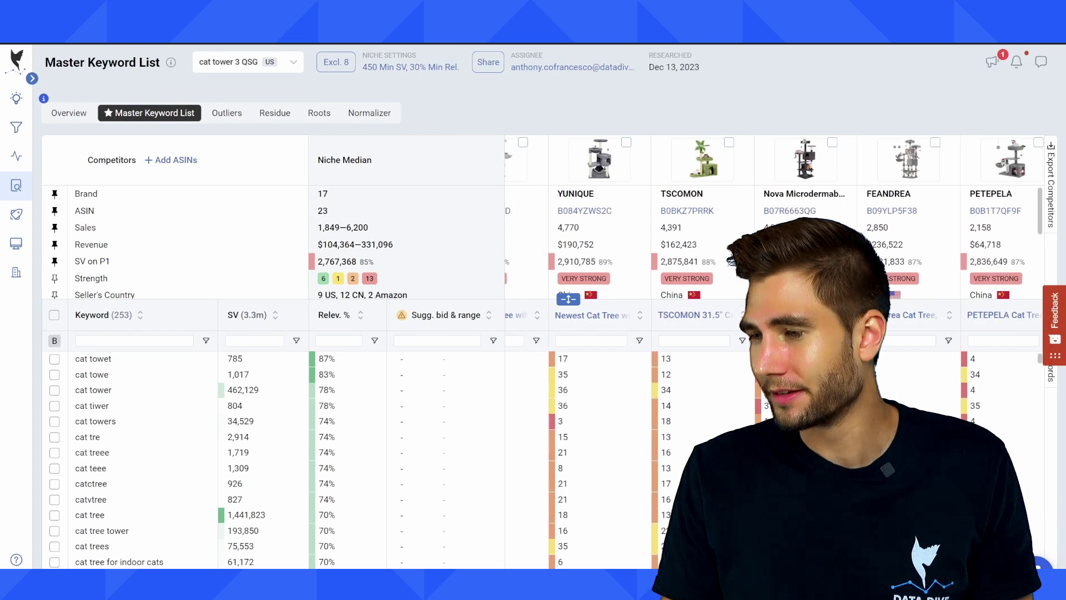
pyautogui.scroll(-5, 681, 462)
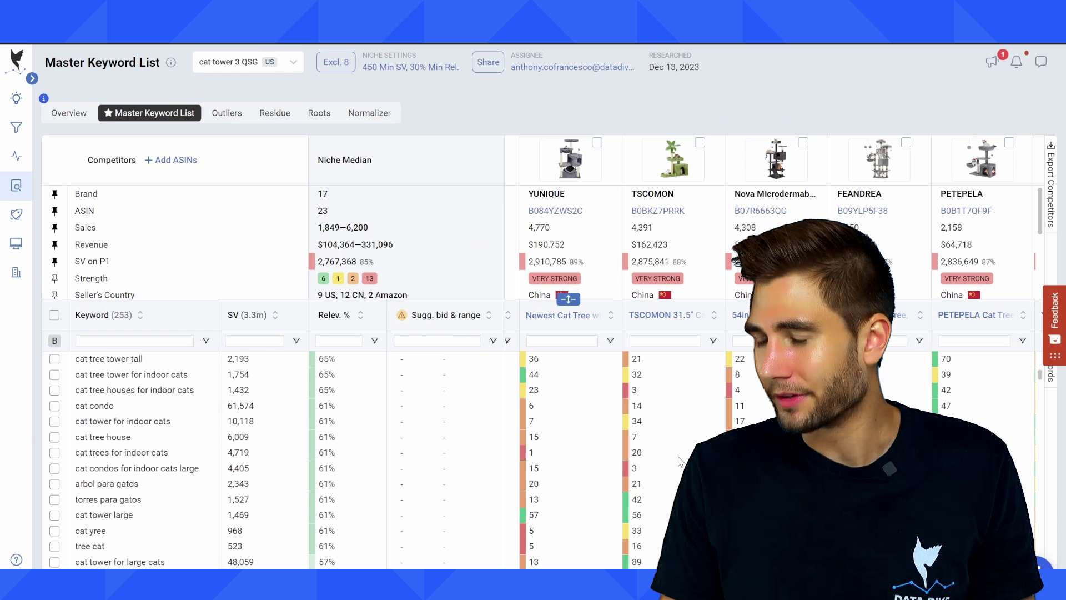
pyautogui.scroll(5, 651, 472)
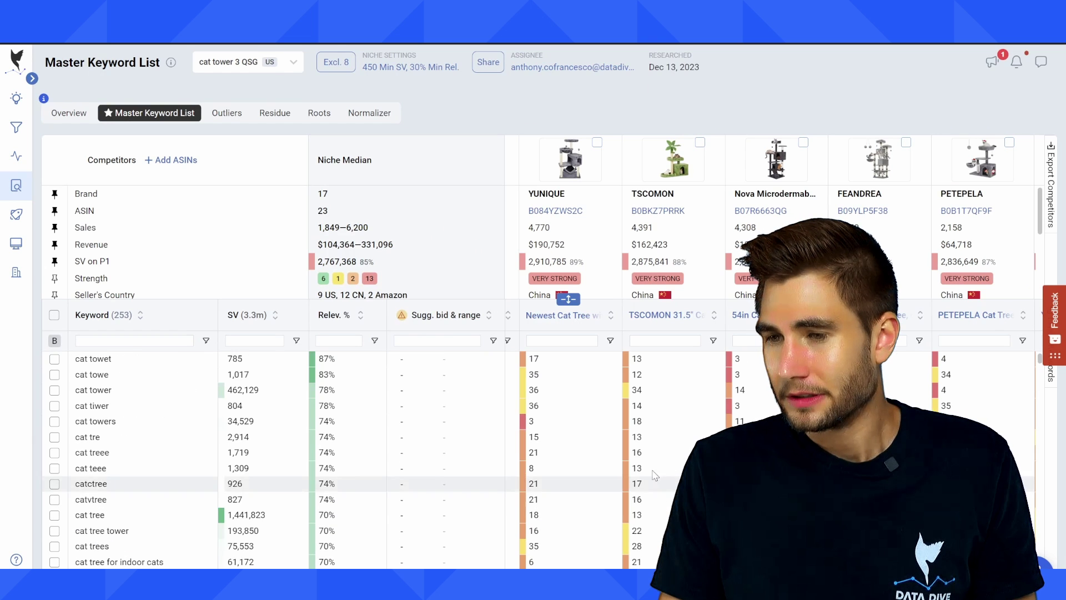
# - Sort by SV descending and filter keywords by 'large', showing 37 of 253
pyautogui.click(253, 315)
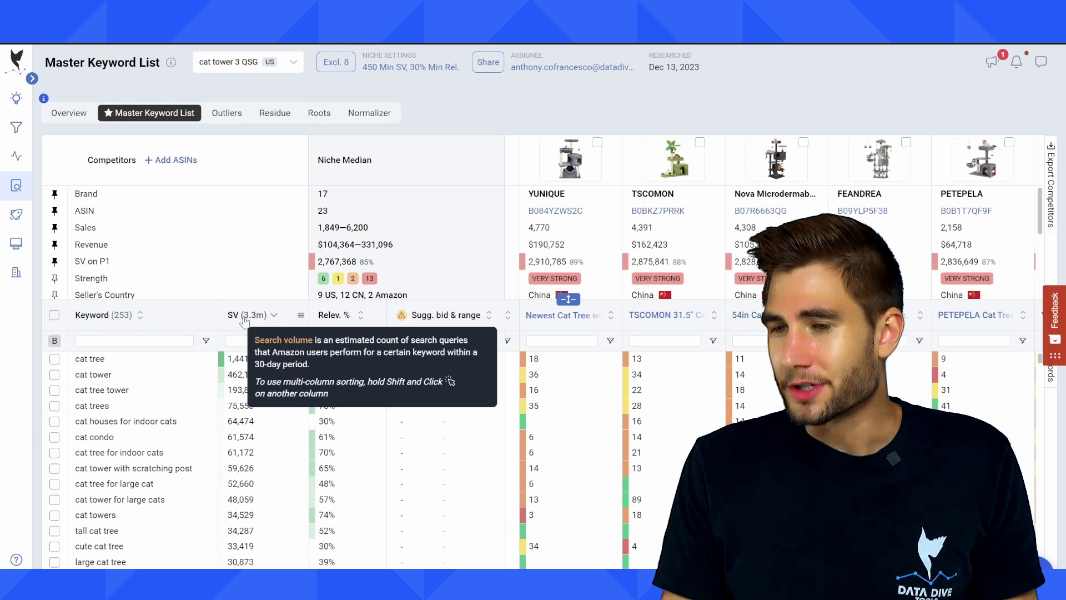
pyautogui.click(135, 339)
pyautogui.write('large')
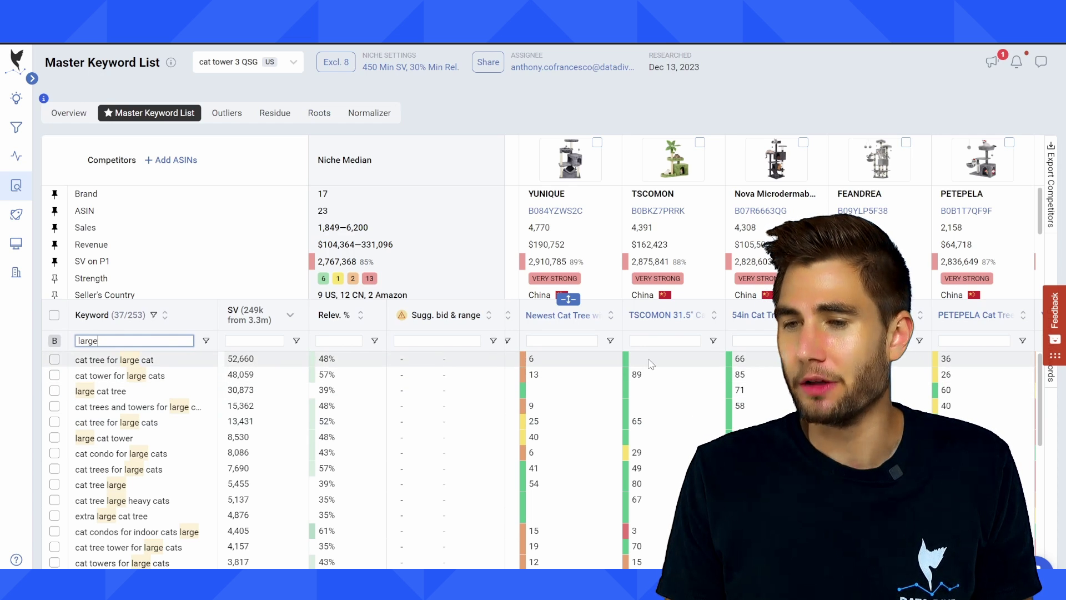
# - On the Roots tab, filter roots by 'large' and include cat tree large and cat tree large cat
pyautogui.click(312, 117)
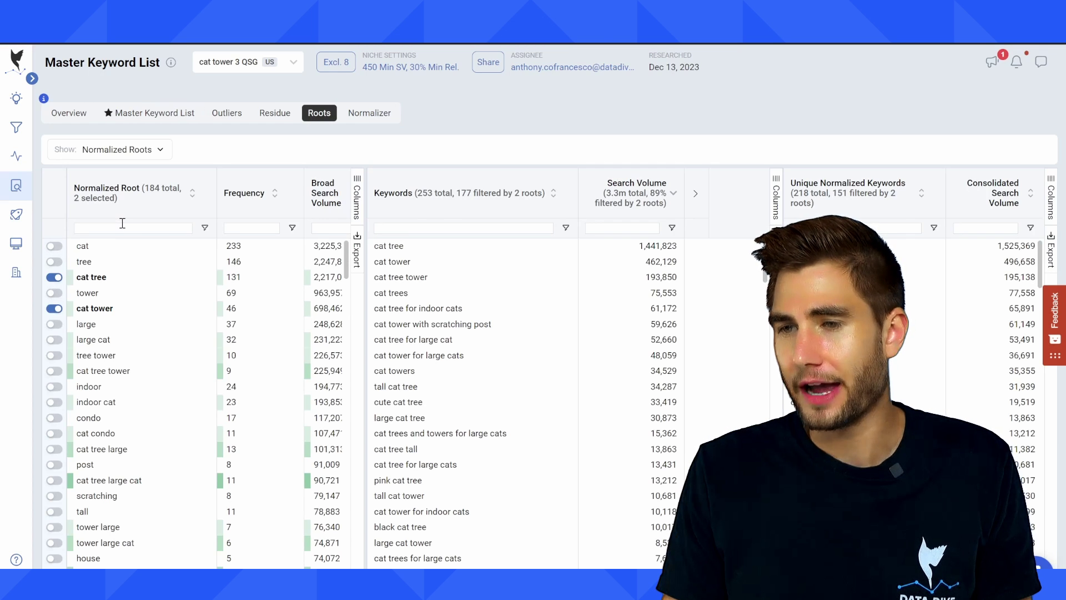
pyautogui.click(122, 225)
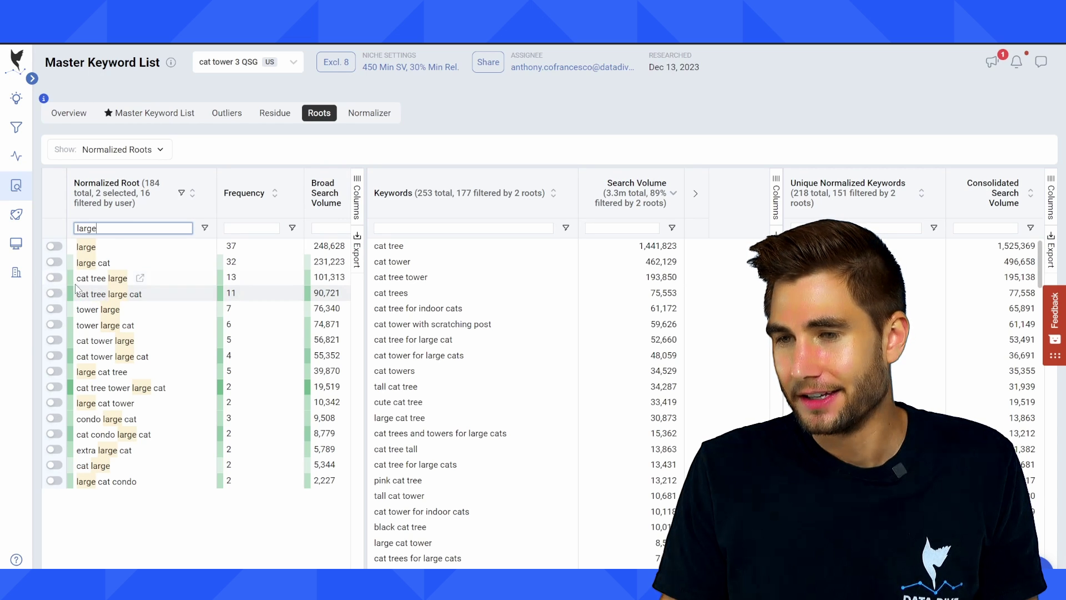
pyautogui.click(53, 277)
pyautogui.click(54, 293)
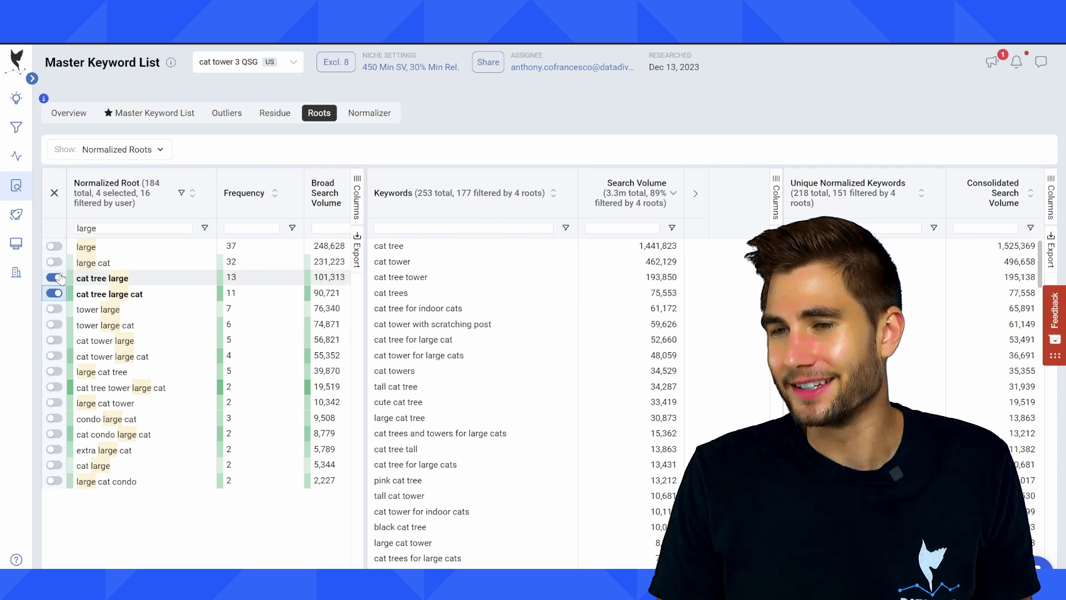
# - Clear the 'large' root filter and switch off every root toggle, showing all 253 keywords
pyautogui.doubleClick(115, 228)
pyautogui.press('BackSpace')
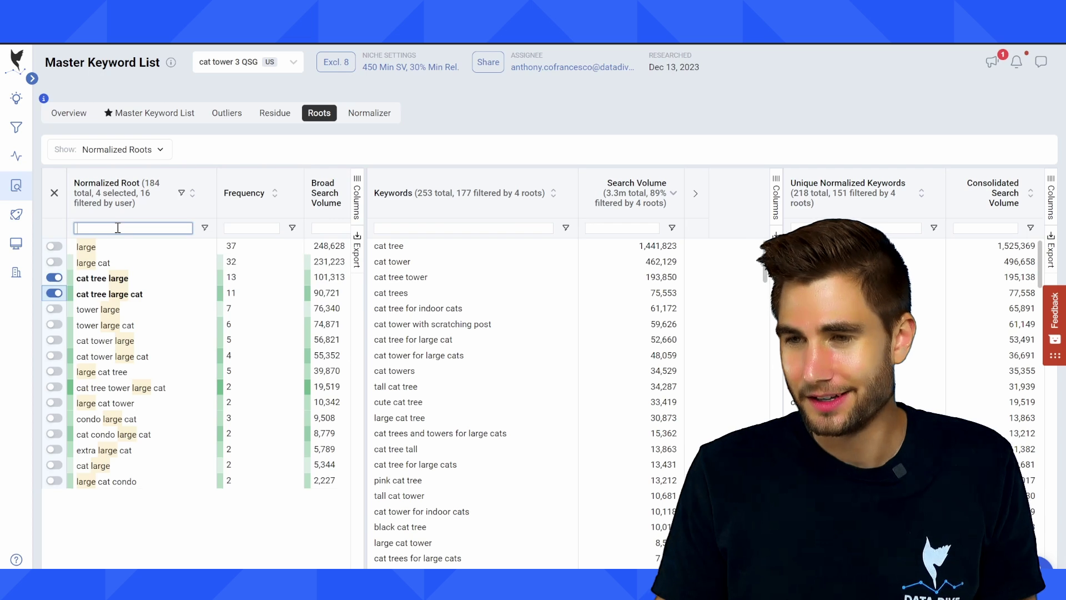
pyautogui.click(54, 276)
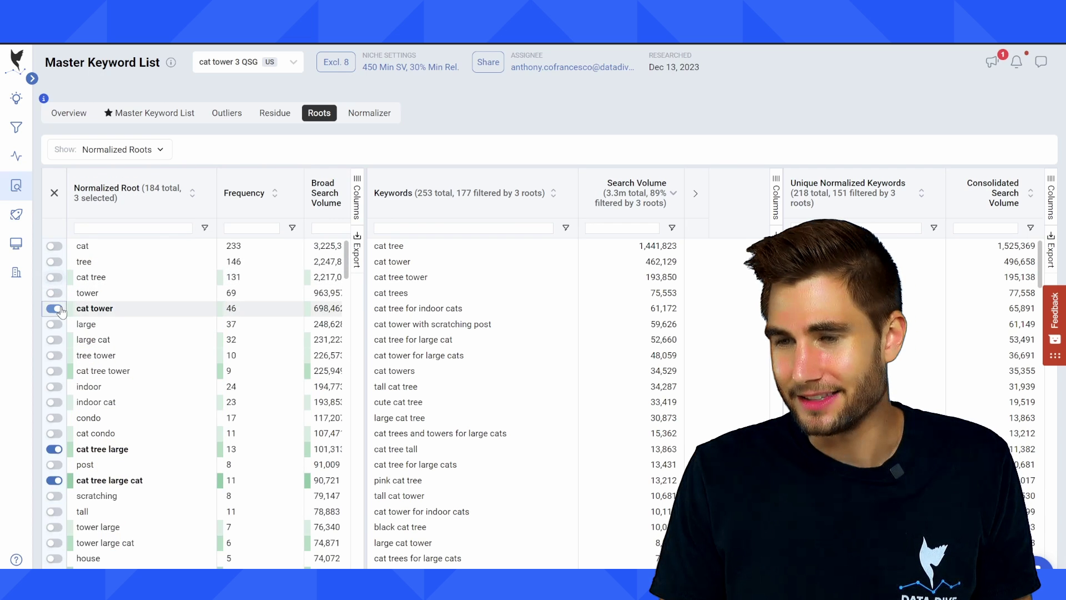
pyautogui.click(54, 309)
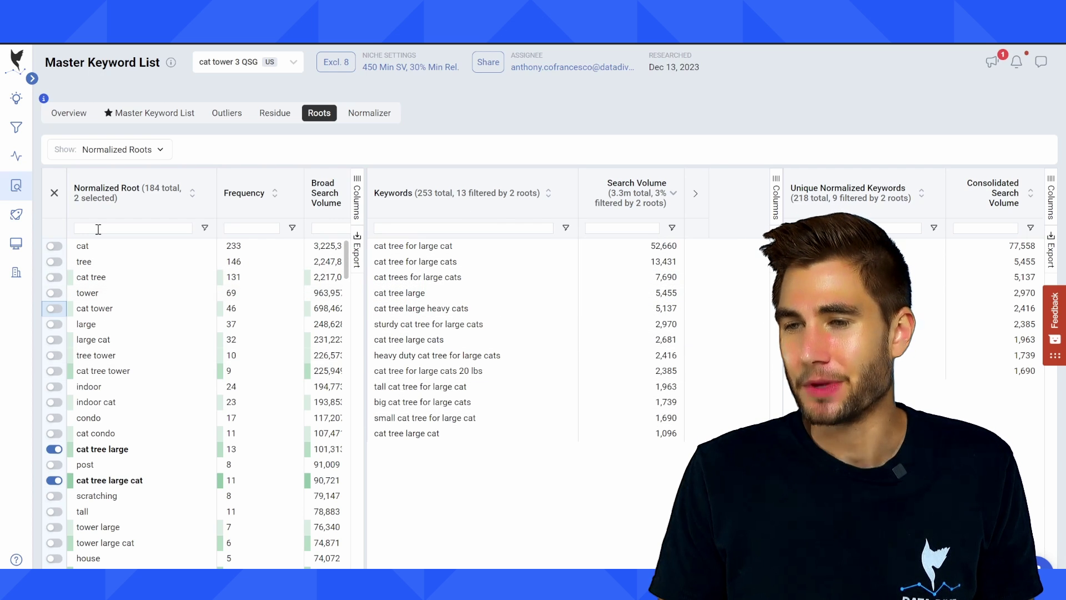
pyautogui.click(53, 450)
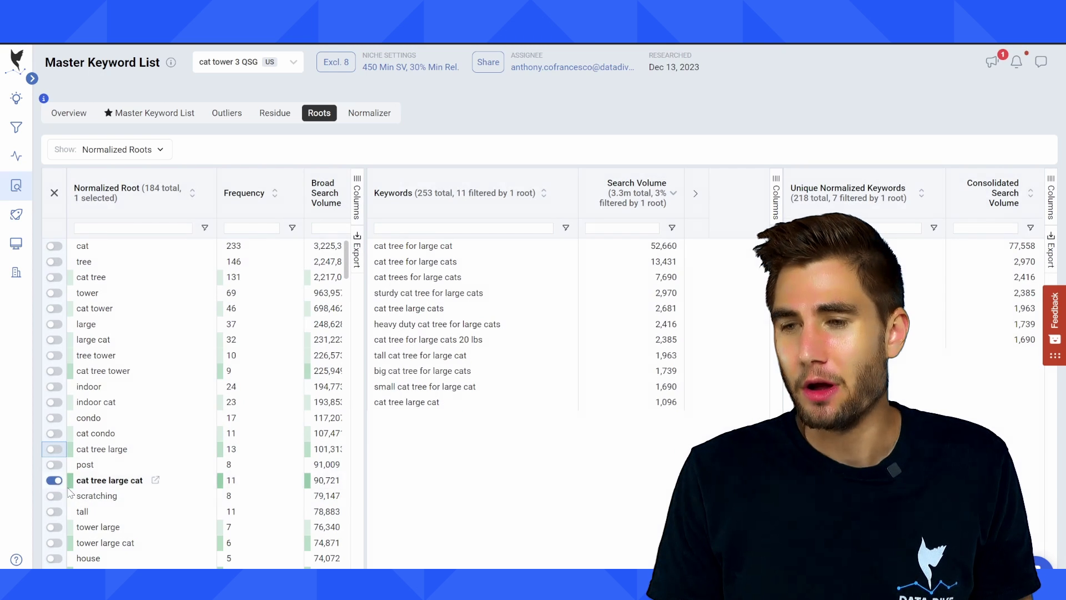
pyautogui.click(55, 480)
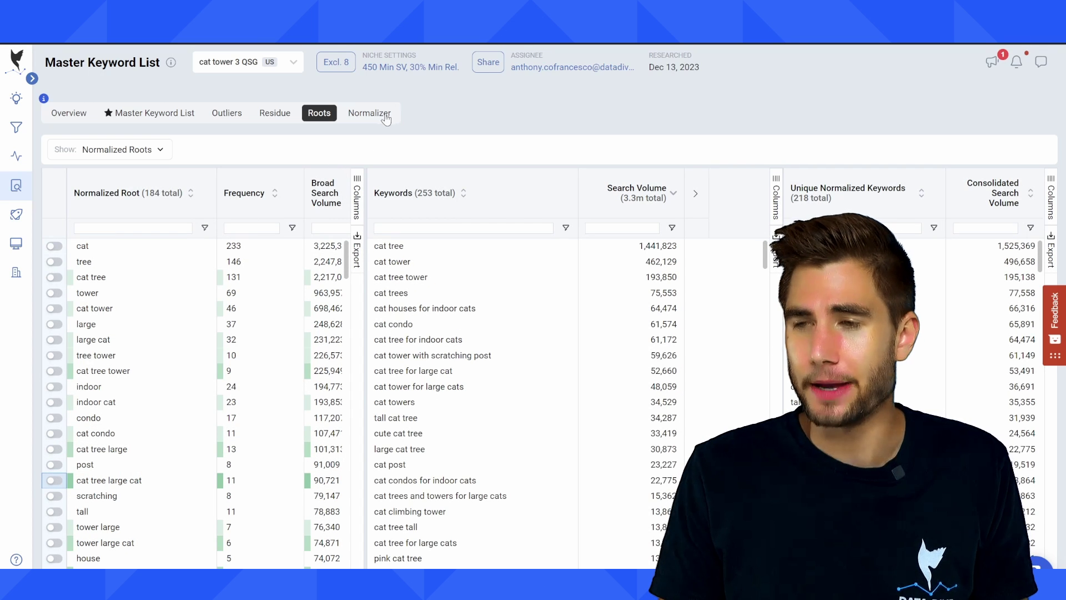
# - Glance at the empty Normalizer table, then show the Overview dashboard ($3,245,815 total revenue)
pyautogui.click(367, 114)
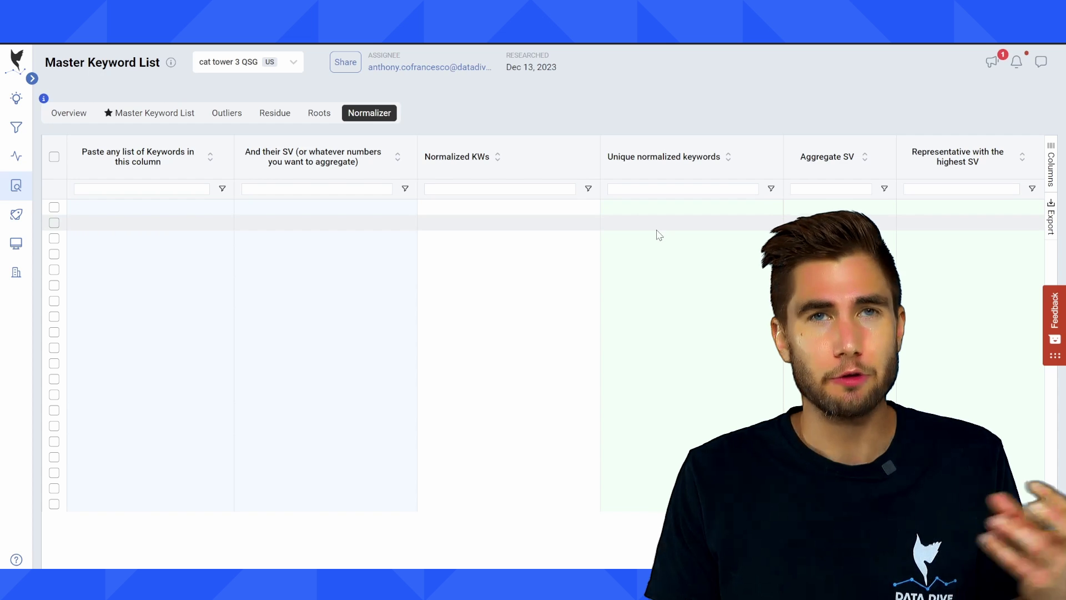
pyautogui.click(73, 117)
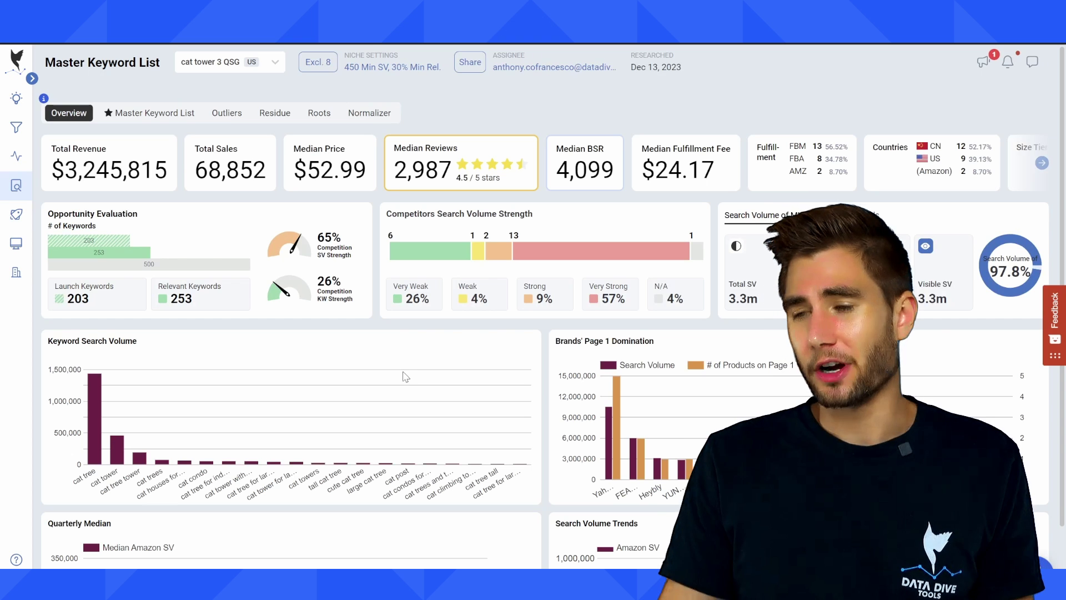
pyautogui.moveTo(360, 148)
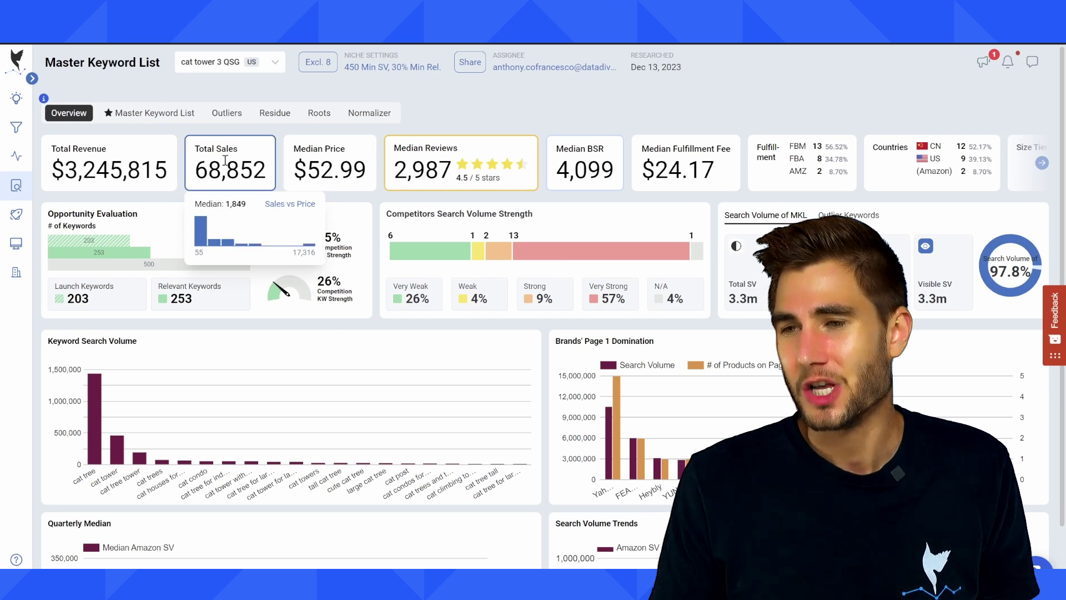
pyautogui.moveTo(141, 168)
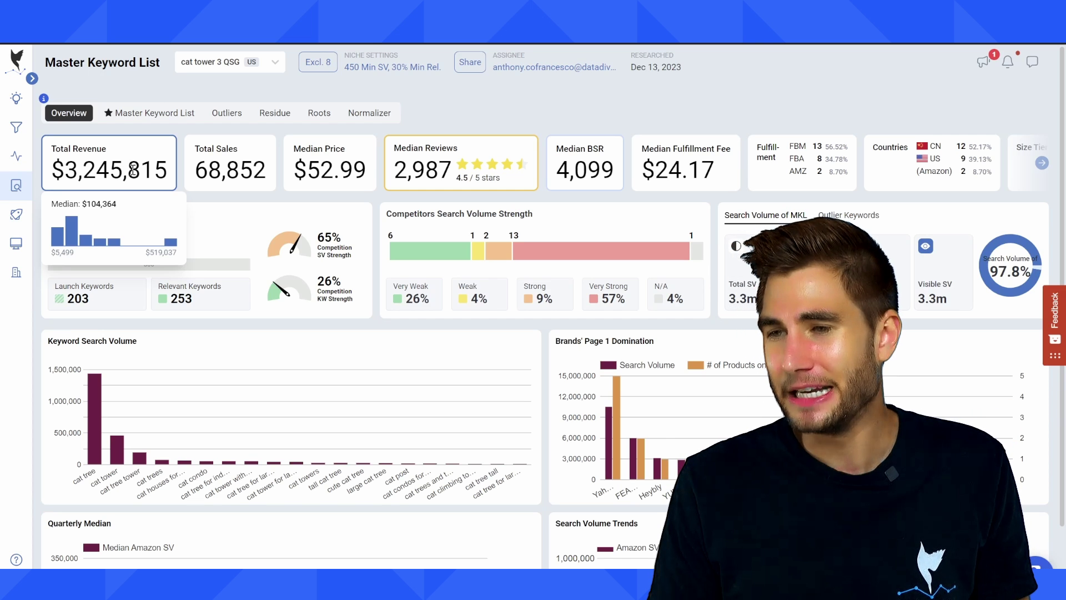
pyautogui.moveTo(451, 161)
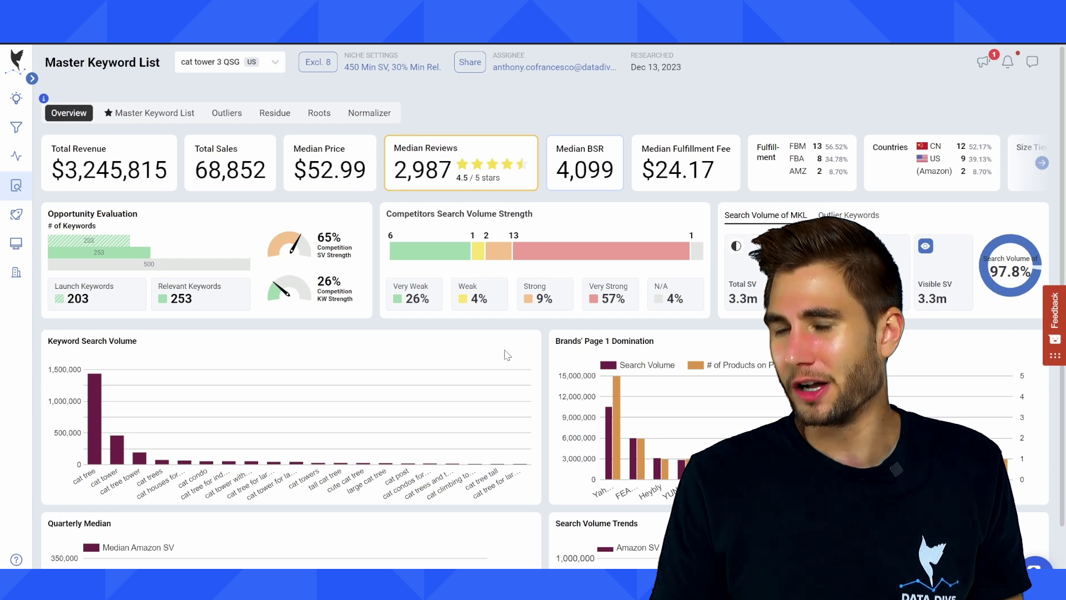
pyautogui.scroll(-2, 500, 362)
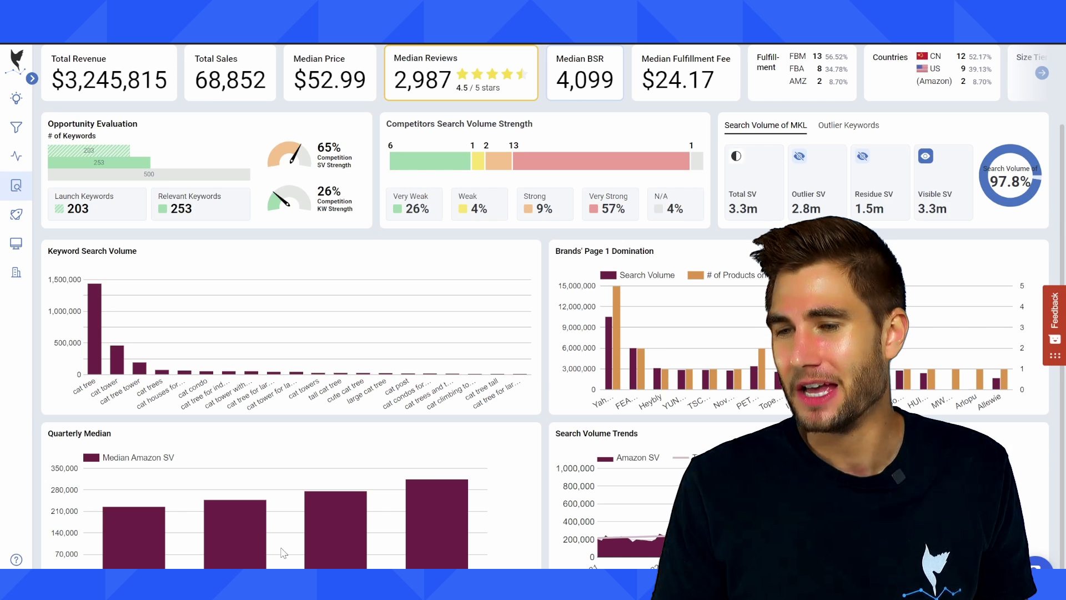
pyautogui.moveTo(142, 549)
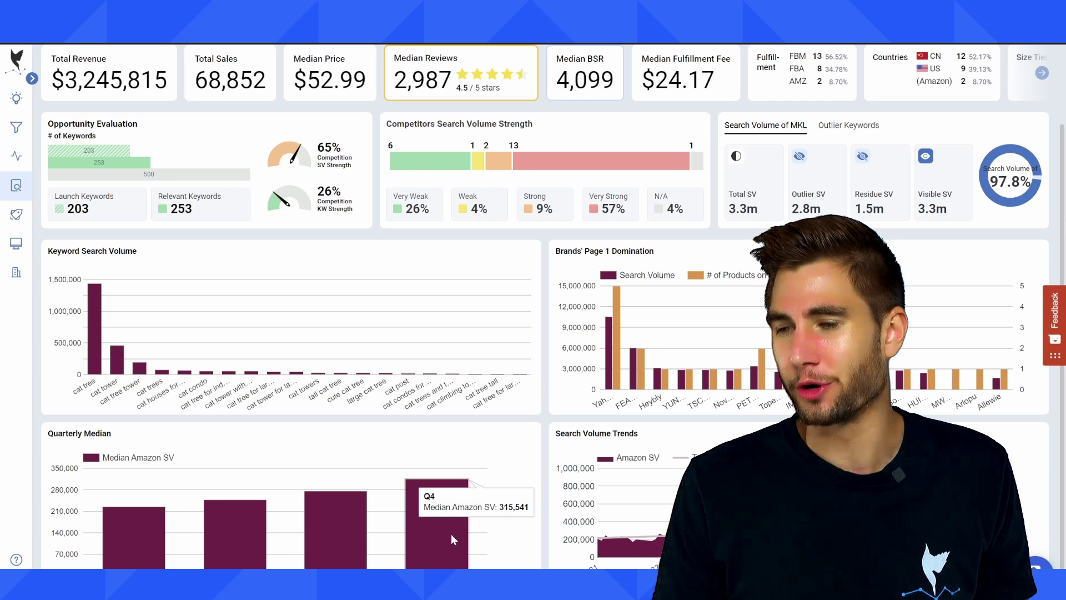
pyautogui.moveTo(258, 532)
pyautogui.moveTo(420, 532)
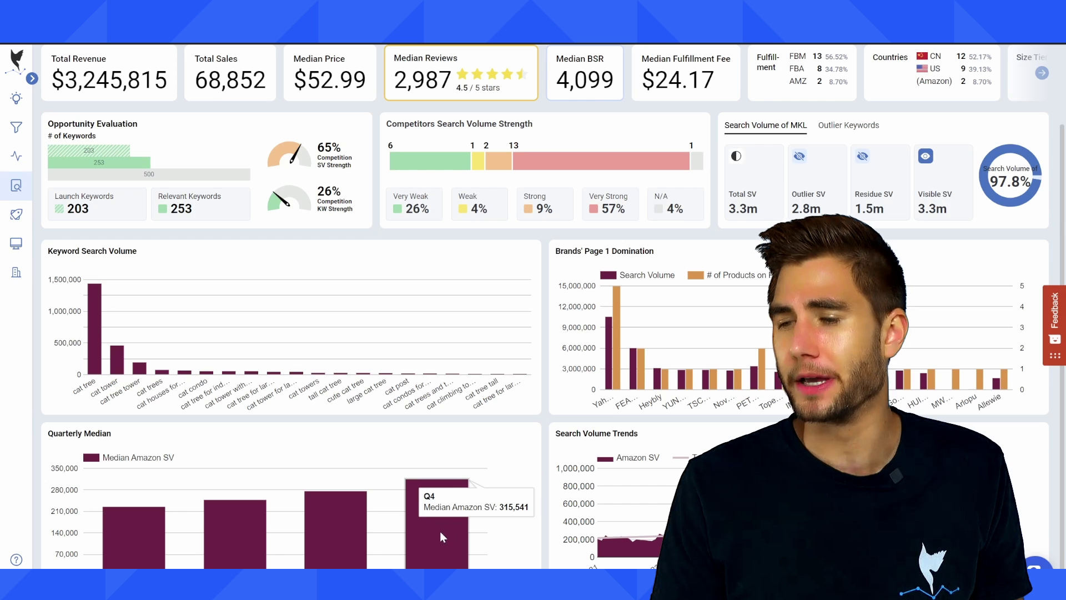
pyautogui.moveTo(455, 551)
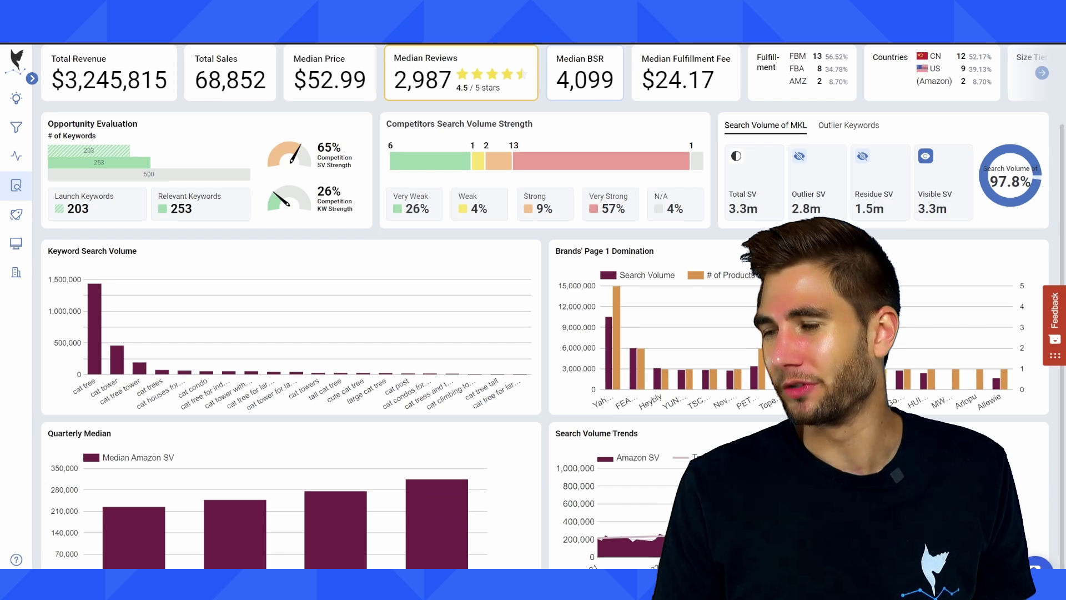
pyautogui.scroll(2, 550, 306)
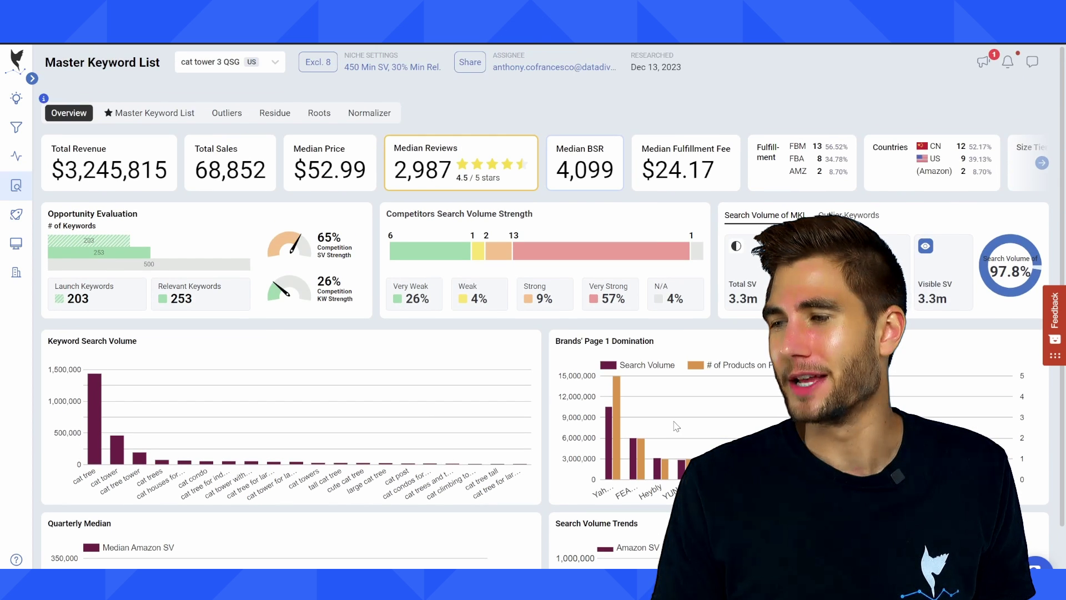